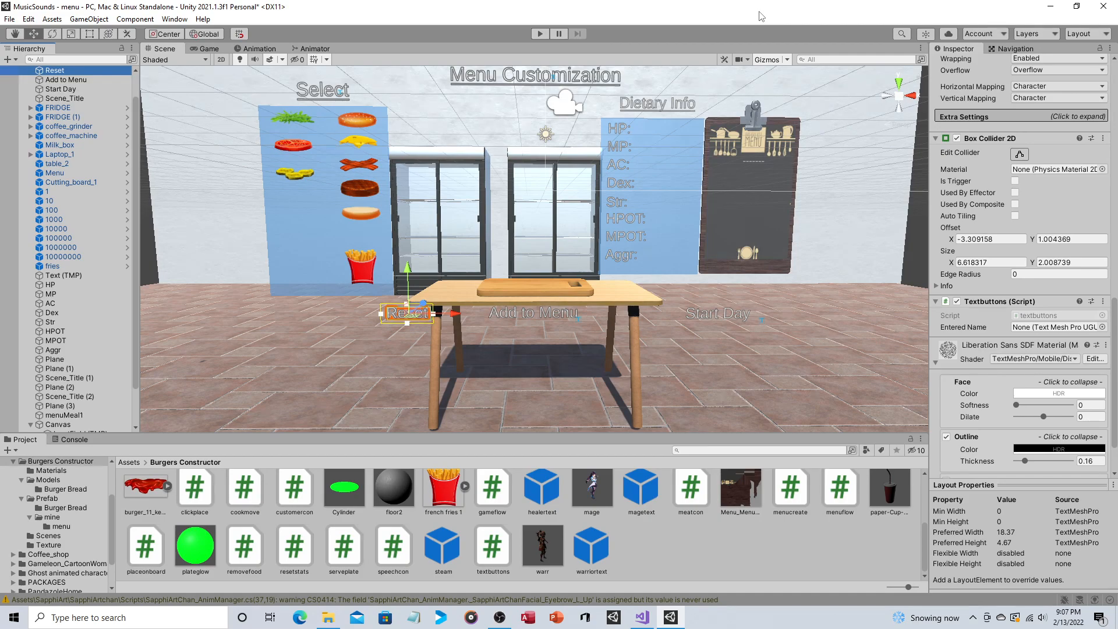
# Step: Run the scene in play mode and build a burger from the bottom bun, patty, bacon and top bun
pyautogui.click(540, 34)
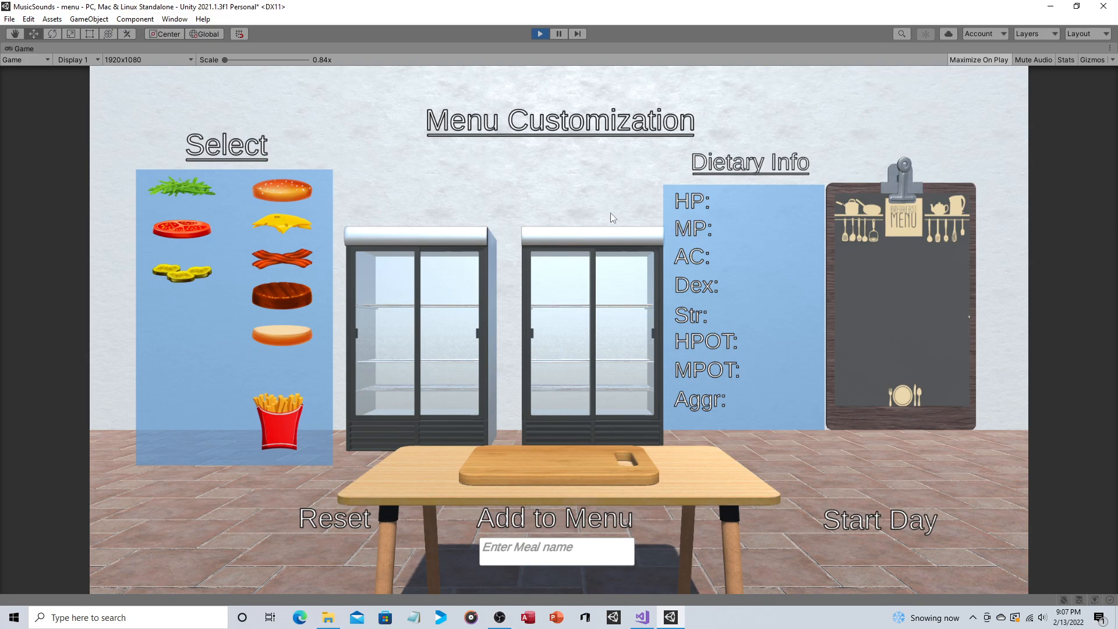
pyautogui.click(273, 334)
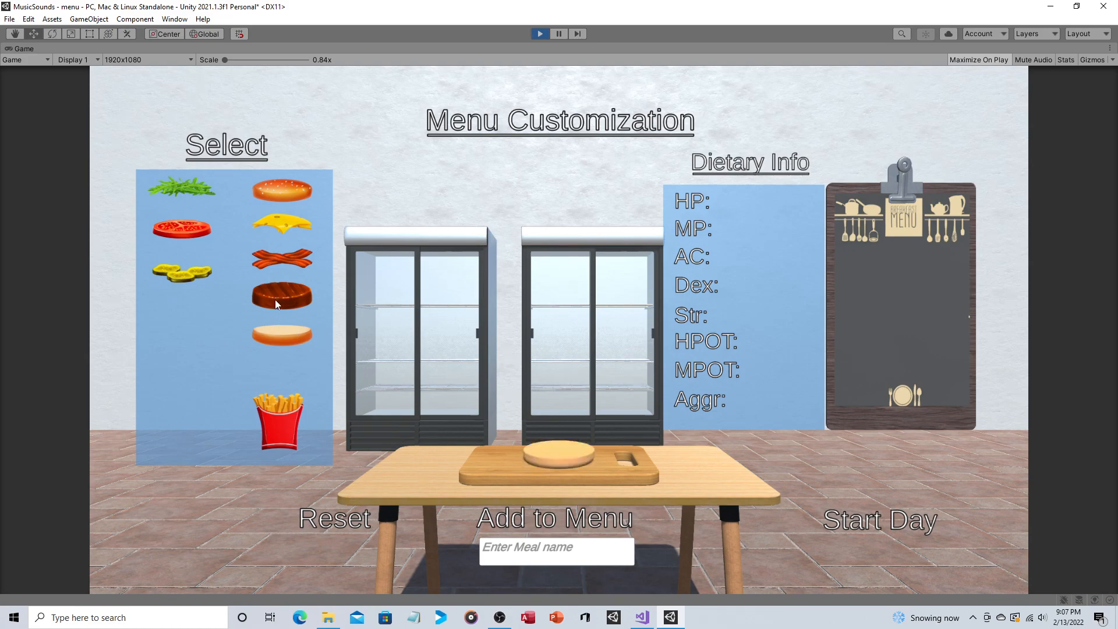
pyautogui.click(272, 257)
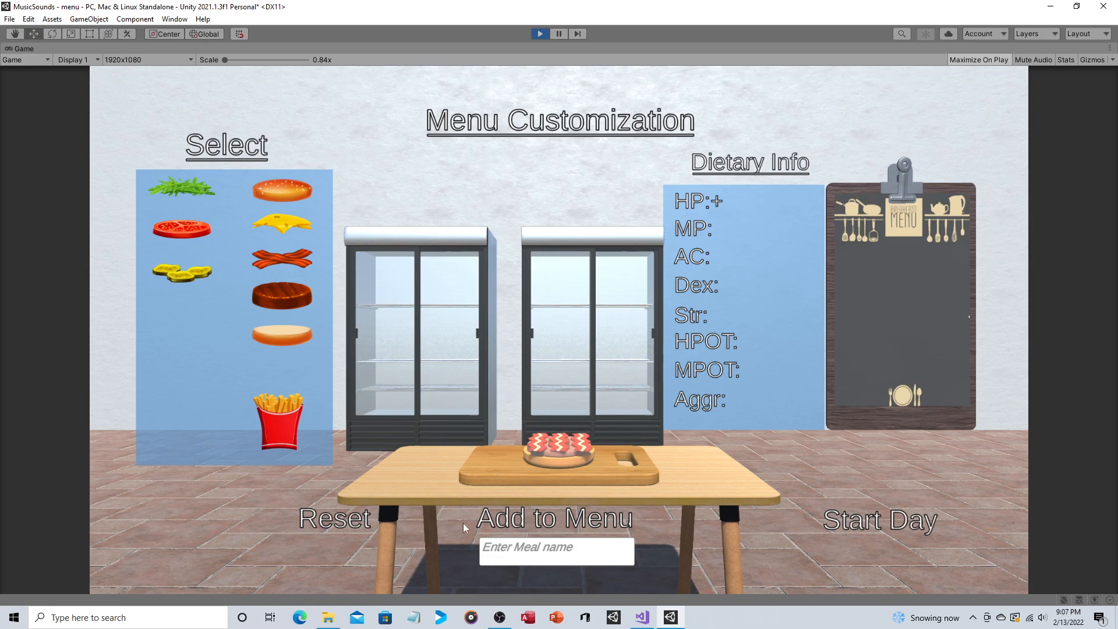
pyautogui.click(282, 198)
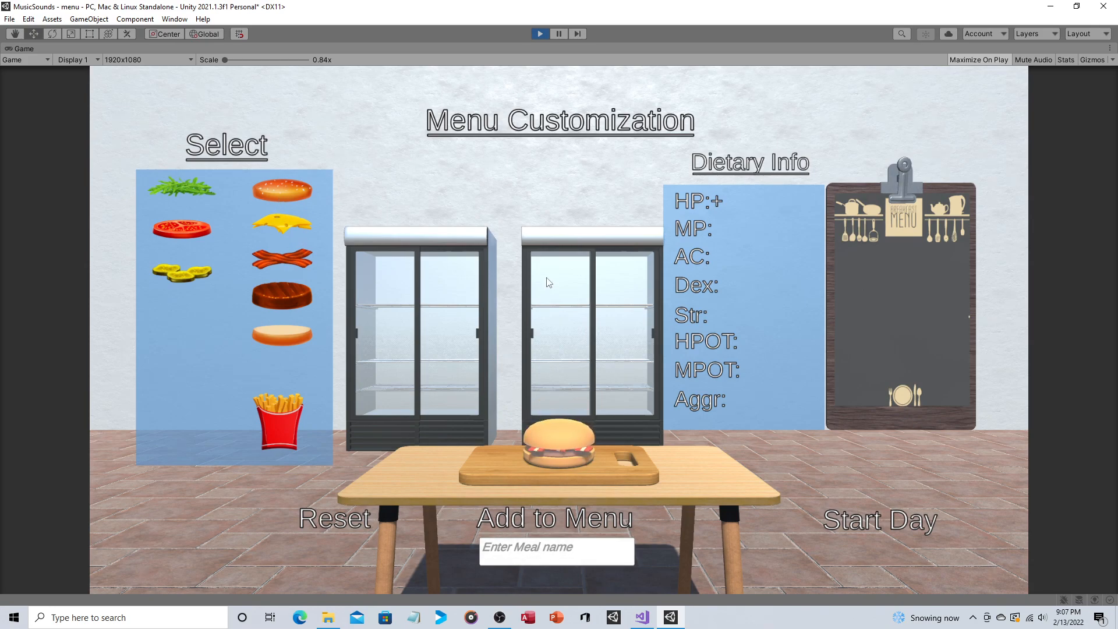
# Step: Name the meal Bacon Burger, add it to the menu, and exit play mode
pyautogui.click(552, 549)
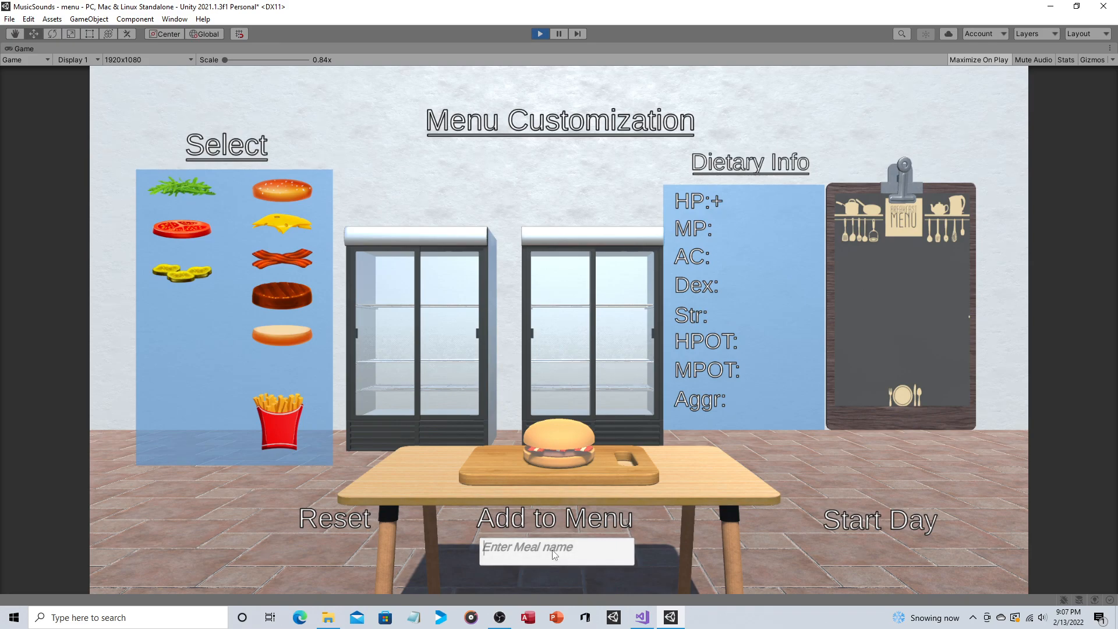
pyautogui.write('bacon Burger')
pyautogui.press('Home')
pyautogui.press('Delete')
pyautogui.write('B')
pyautogui.click(546, 519)
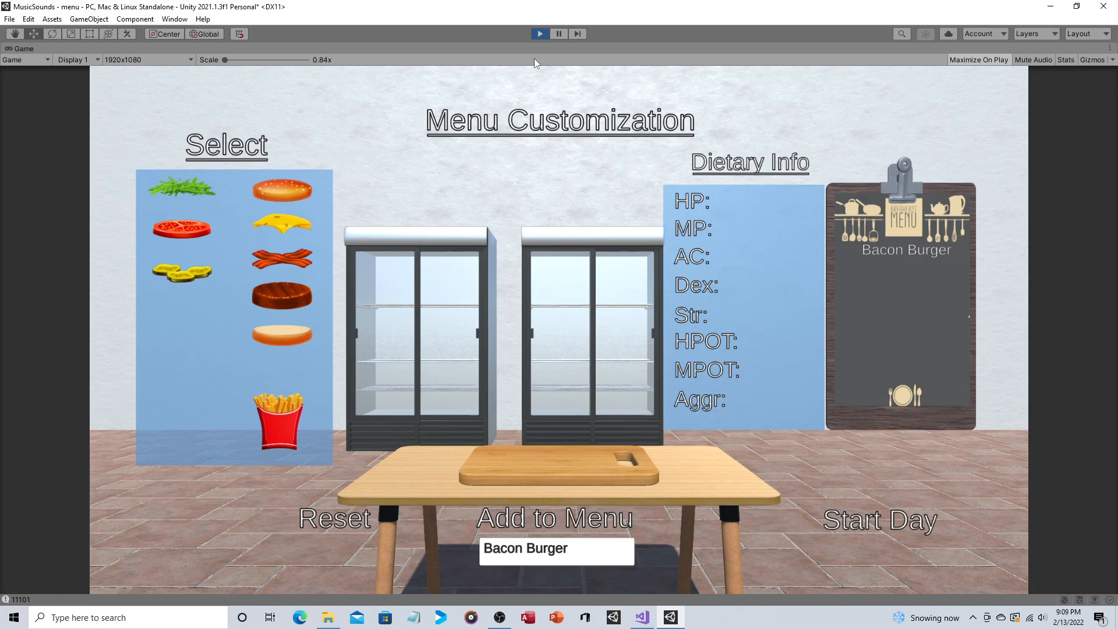
pyautogui.click(540, 34)
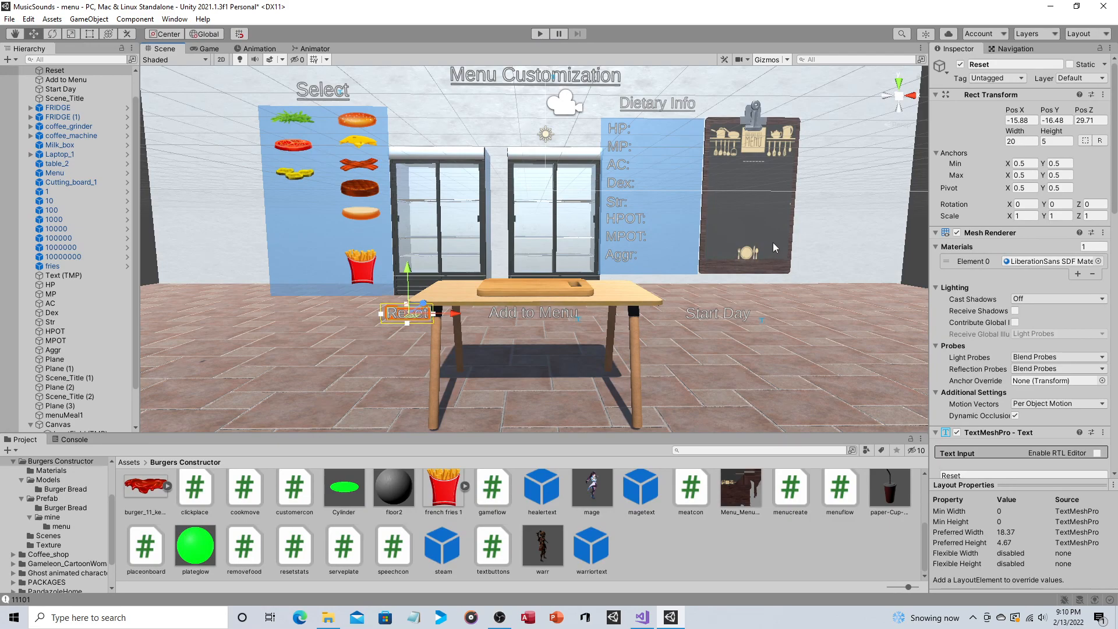
# Step: Select the menuMeal1 text object on the clipboard menu in the scene
pyautogui.scroll(3, 773, 236)
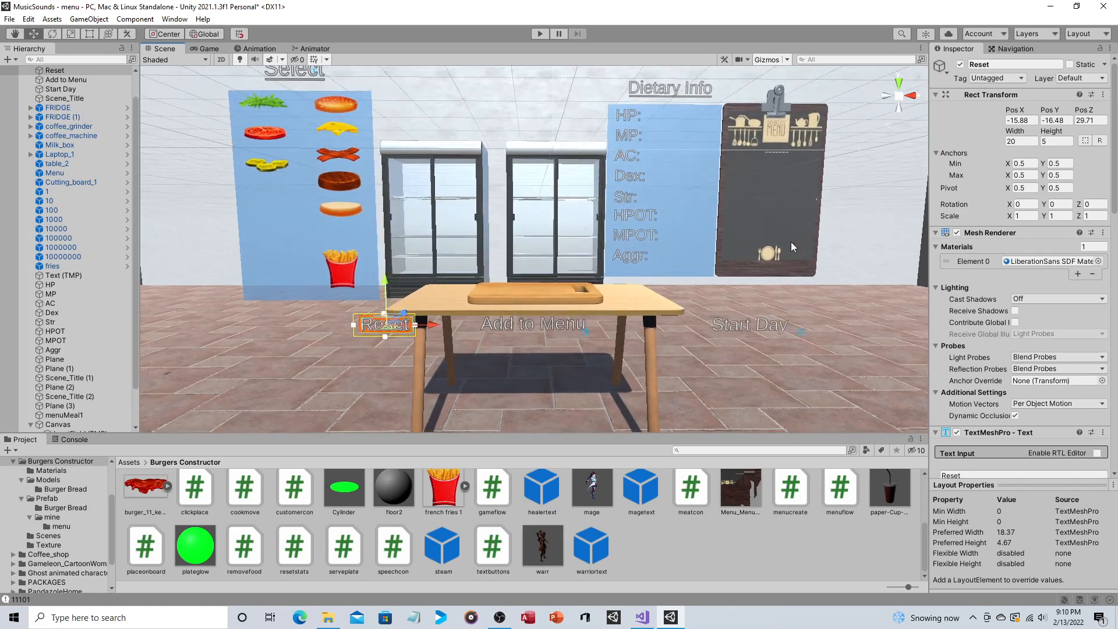
pyautogui.scroll(1, 790, 243)
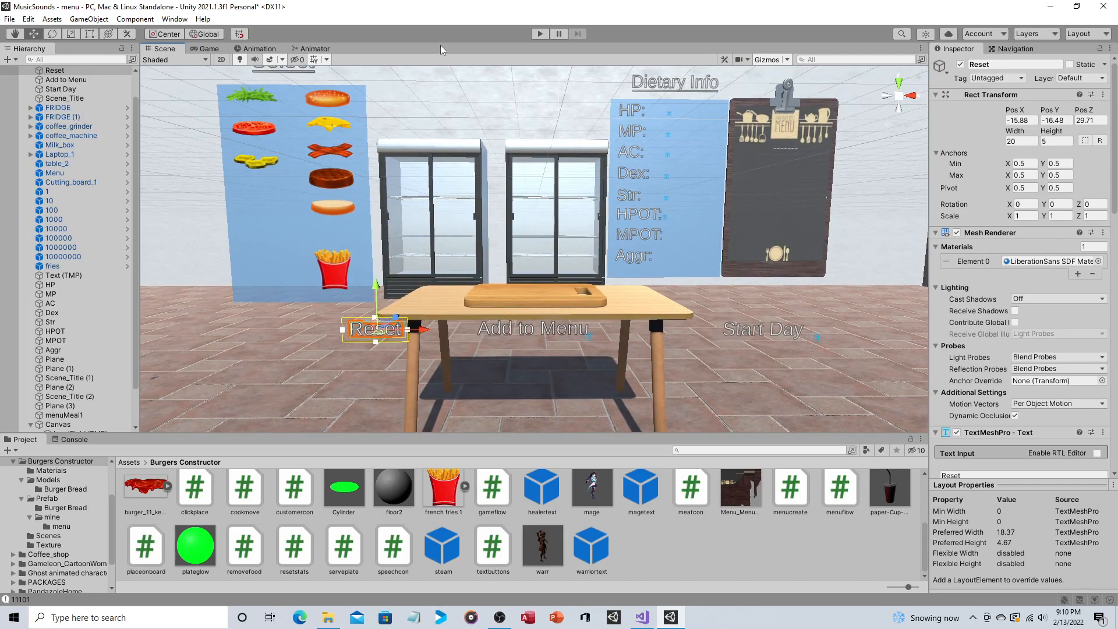
pyautogui.click(791, 150)
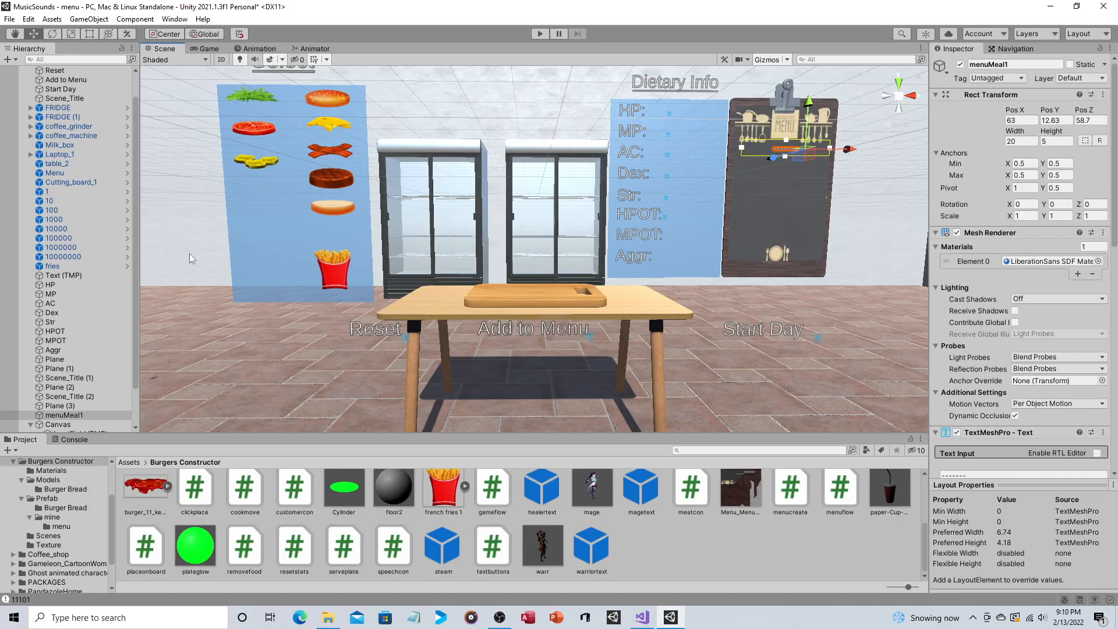
# Step: Bring the Canvas into view and select its InputField (TMP) object to inspect its properties
pyautogui.doubleClick(69, 426)
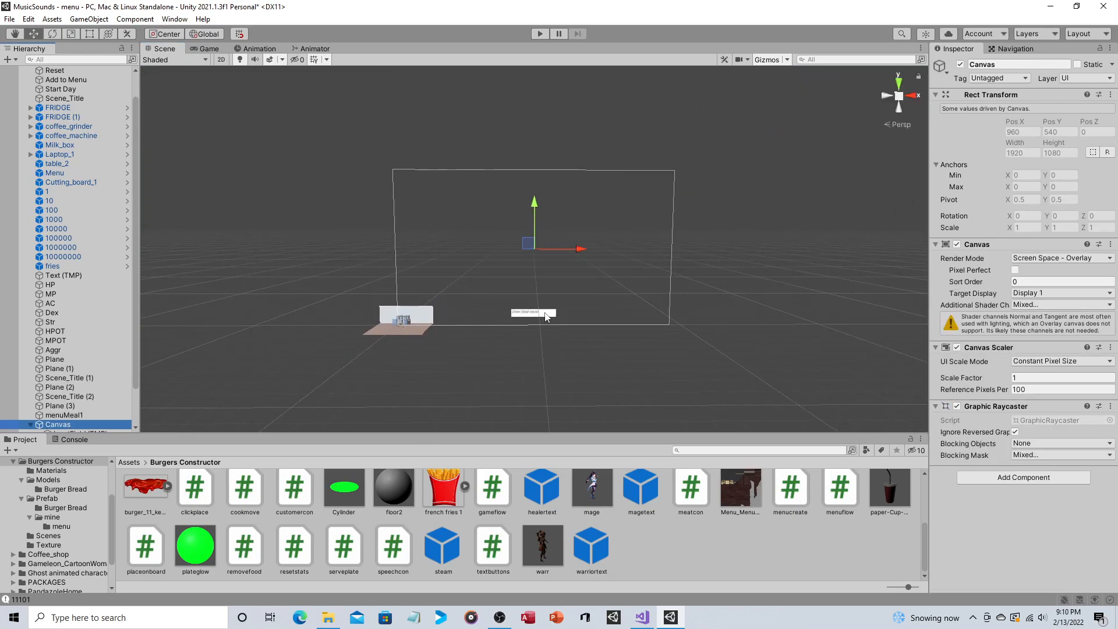
pyautogui.click(547, 317)
pyautogui.scroll(1, 534, 248)
pyautogui.scroll(2, 534, 248)
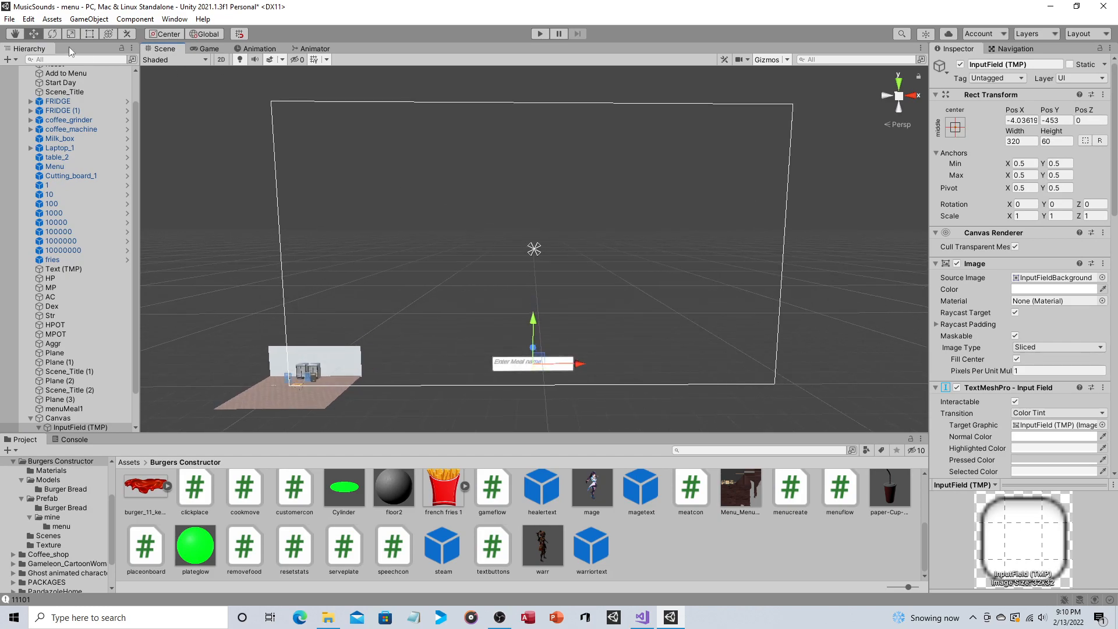
# Step: Look up the Input Field - TextMeshPro option among the UI objects without creating one
pyautogui.click(85, 21)
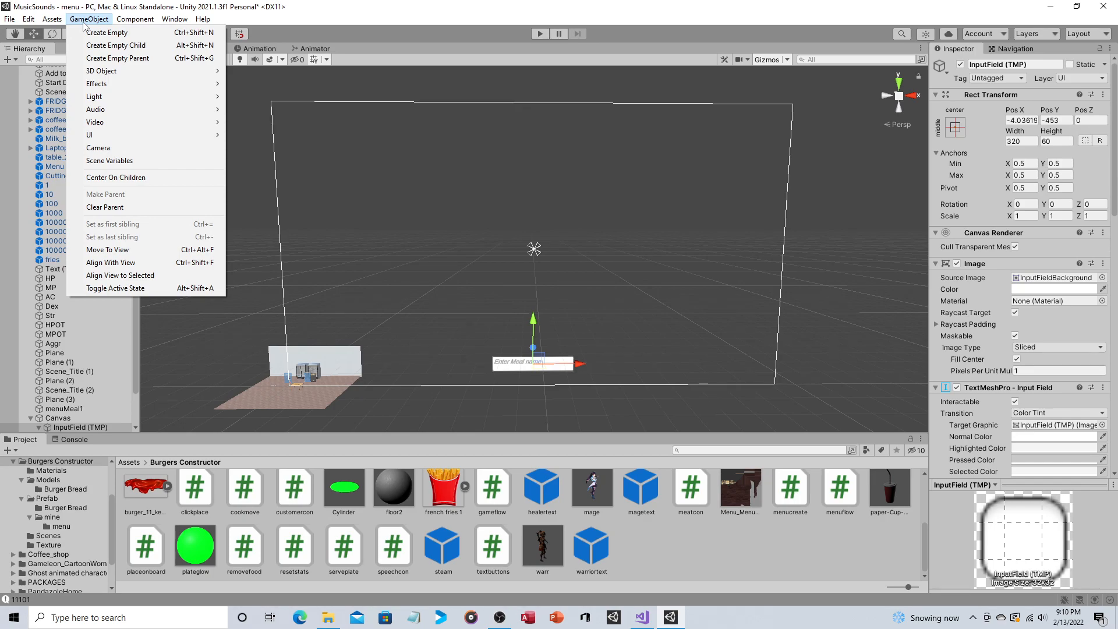
pyautogui.moveTo(125, 136)
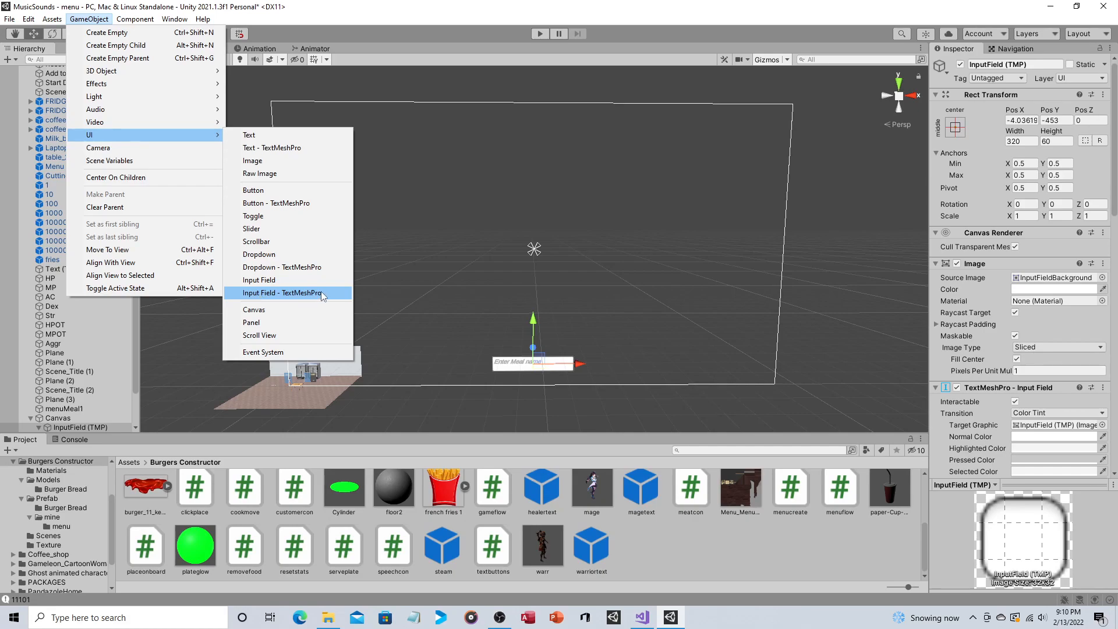
pyautogui.click(388, 19)
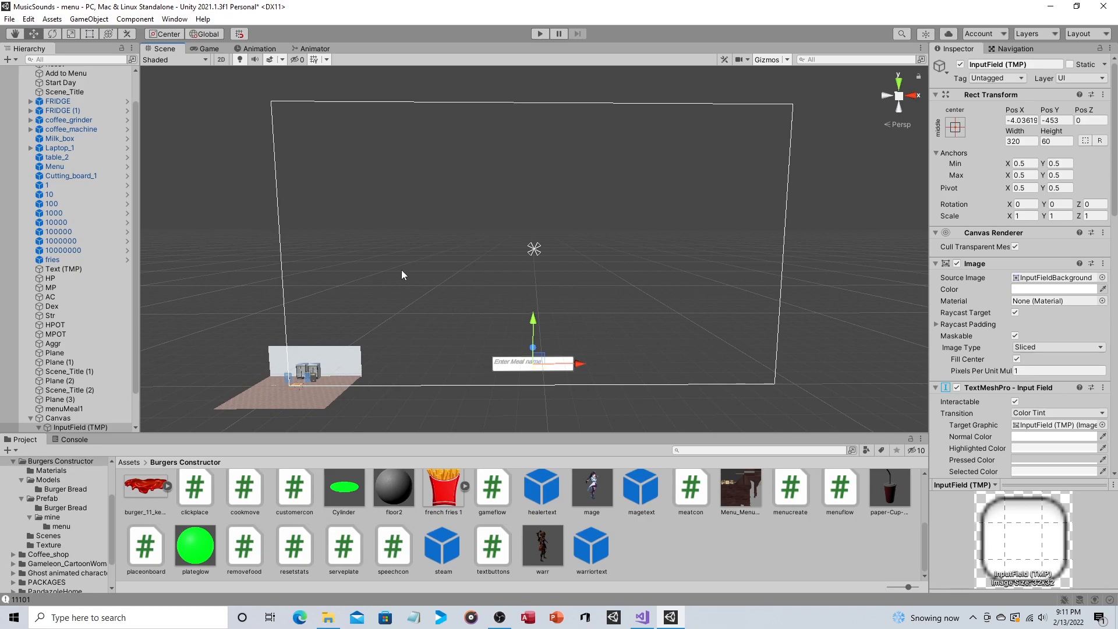
# Step: Open the menuflow script attached to the Menu clipboard object
pyautogui.moveTo(437, 294); pyautogui.dragTo(525, 204, button='middle')
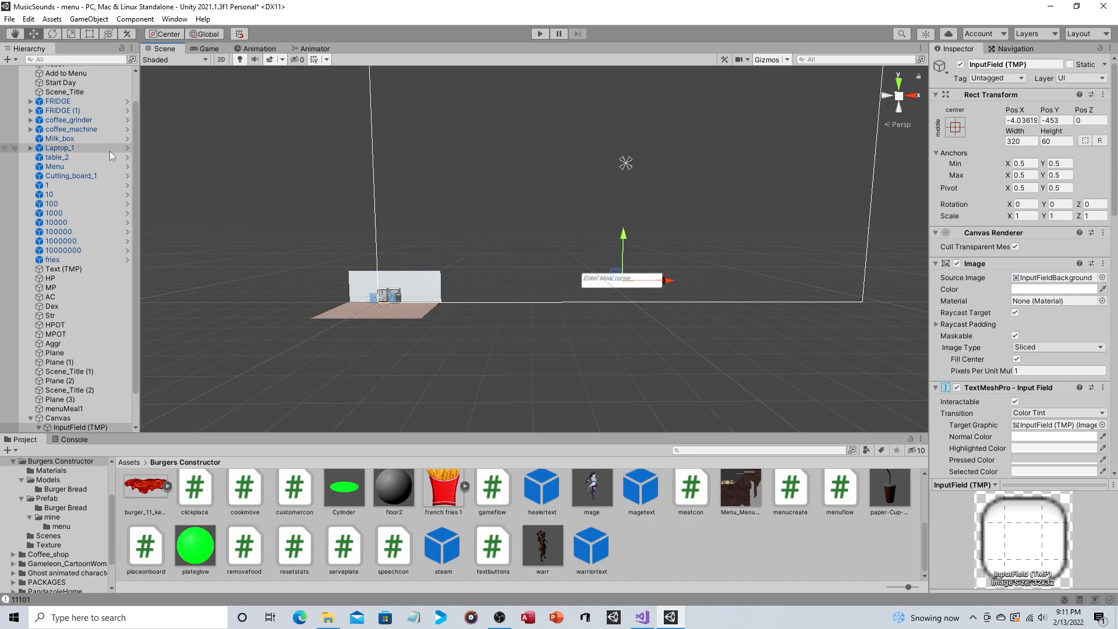
pyautogui.scroll(1, 109, 151)
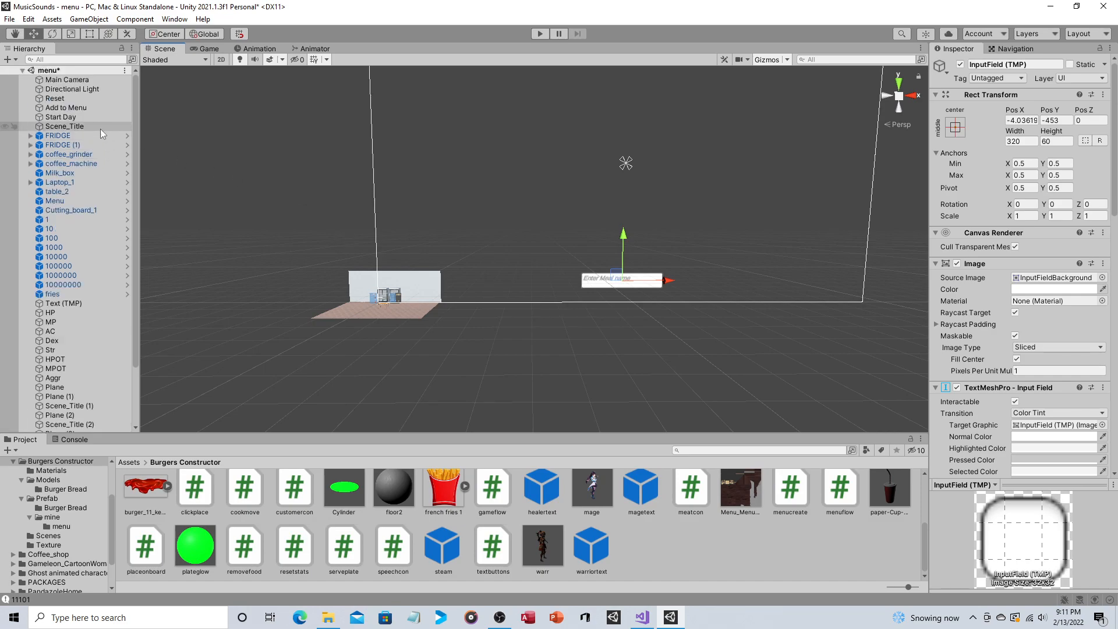
pyautogui.doubleClick(67, 80)
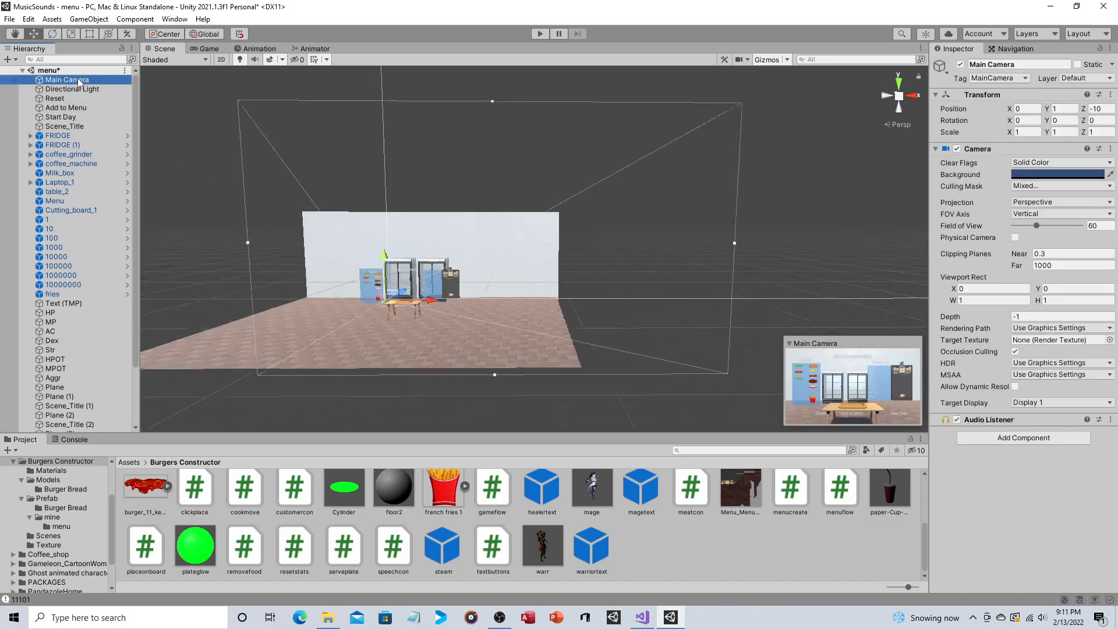
pyautogui.click(740, 209)
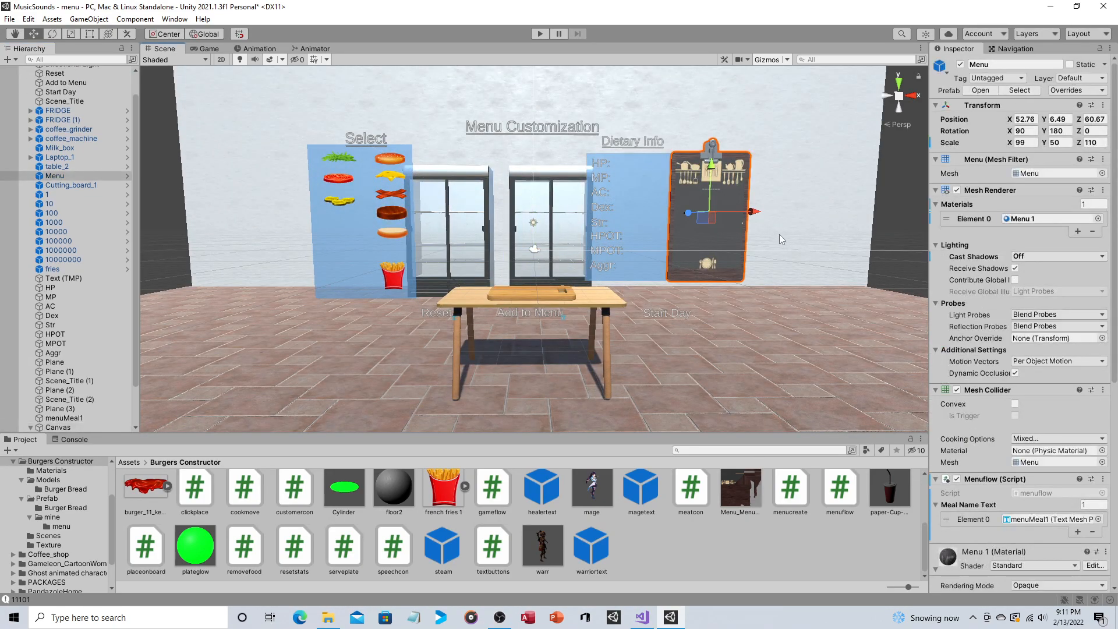
pyautogui.scroll(-5, 1054, 326)
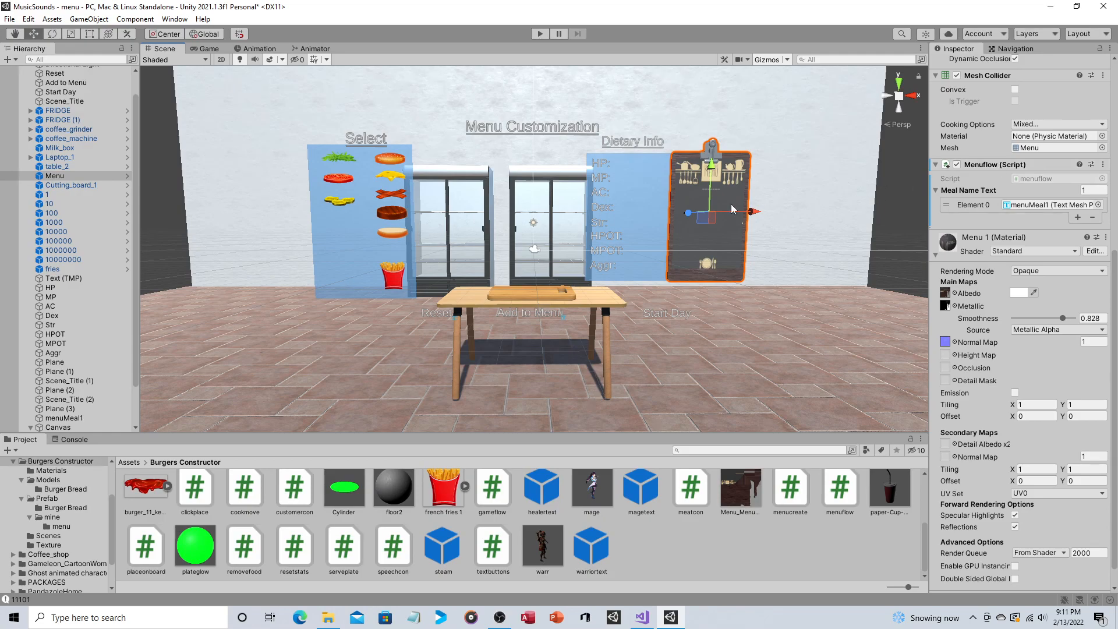
pyautogui.doubleClick(1028, 180)
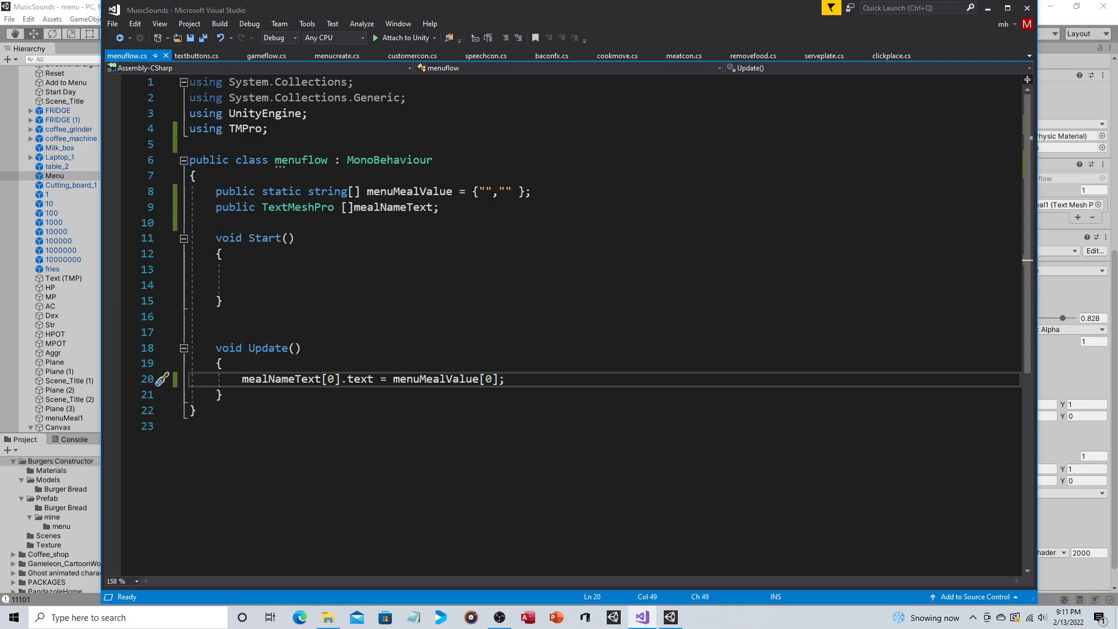
# Step: Examine the declarations of the static menuMealValue string array and the public mealNameText TextMeshPro array in menuflow.cs
pyautogui.click(485, 192)
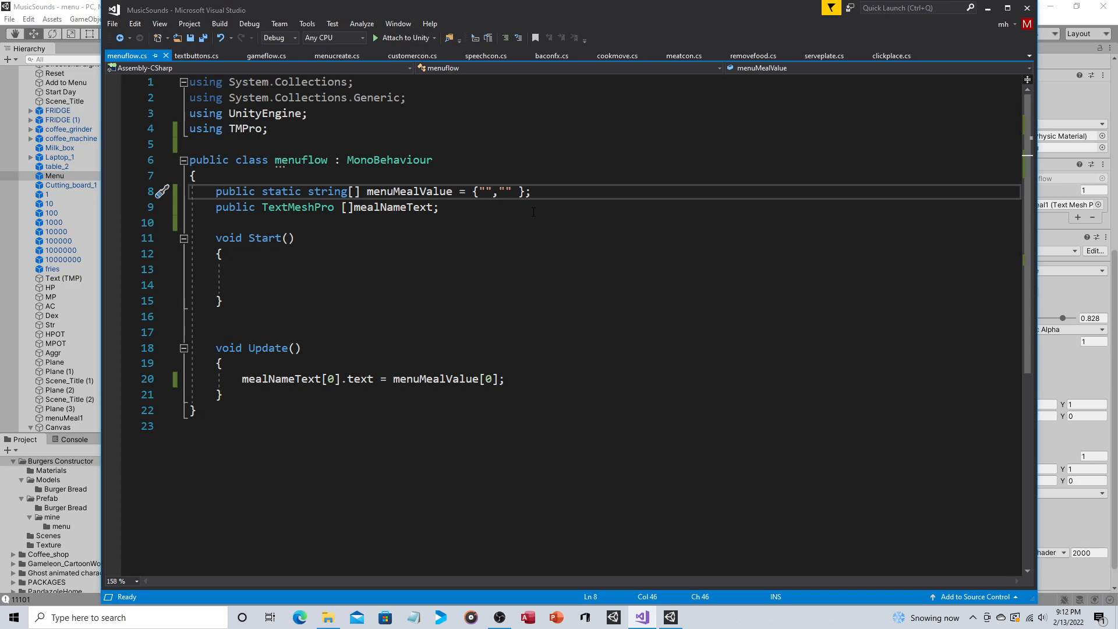
pyautogui.moveTo(307, 192); pyautogui.dragTo(262, 192)
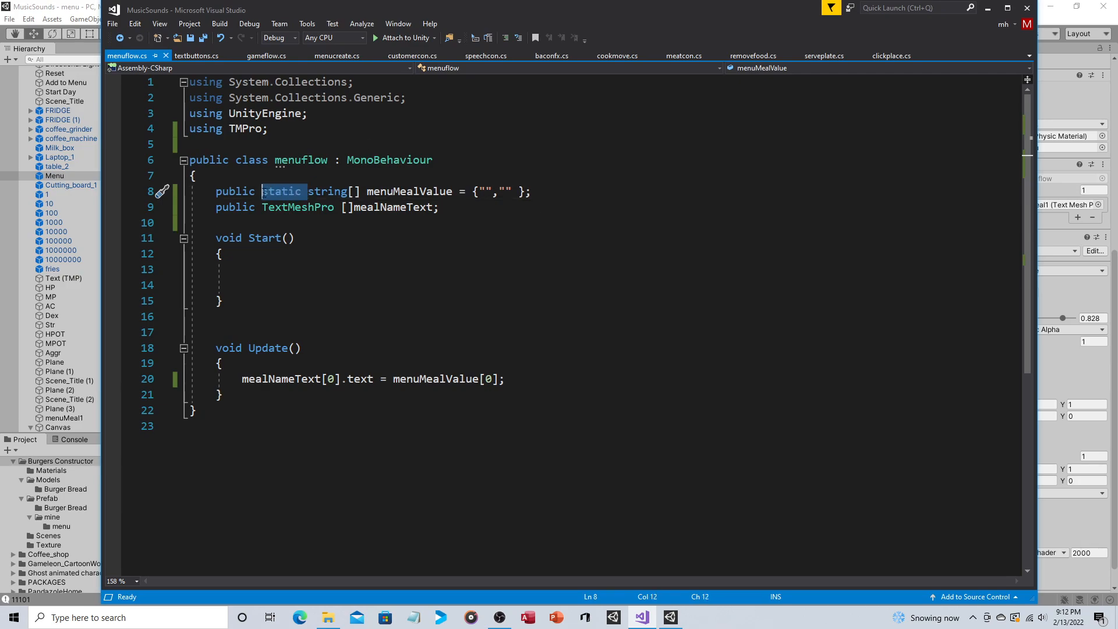
pyautogui.click(454, 208)
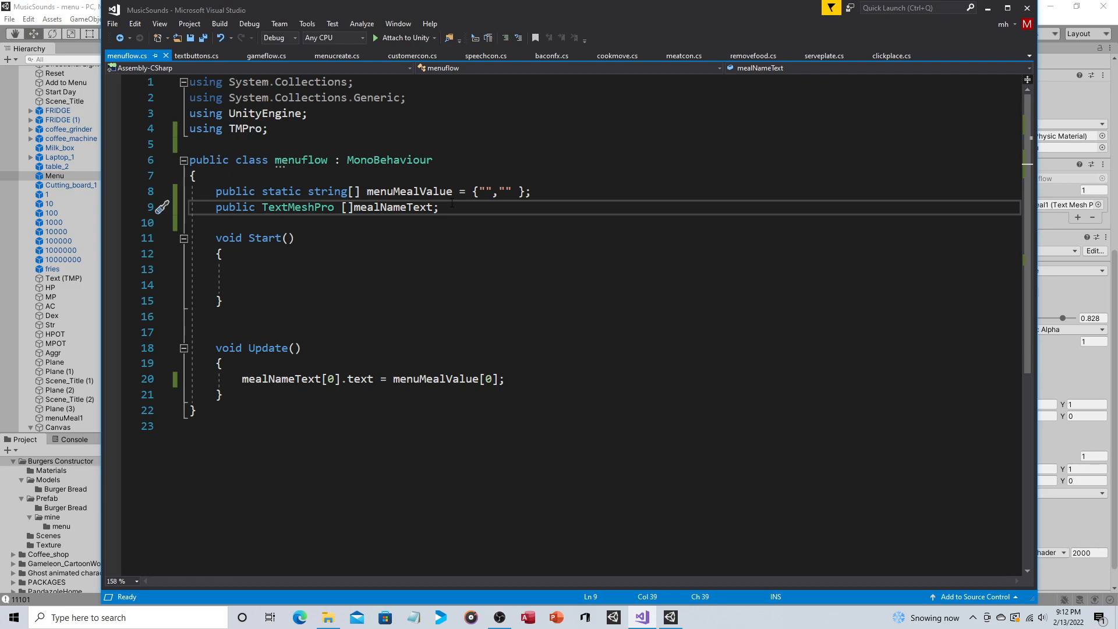
pyautogui.click(348, 208)
pyautogui.click(451, 204)
pyautogui.click(487, 192)
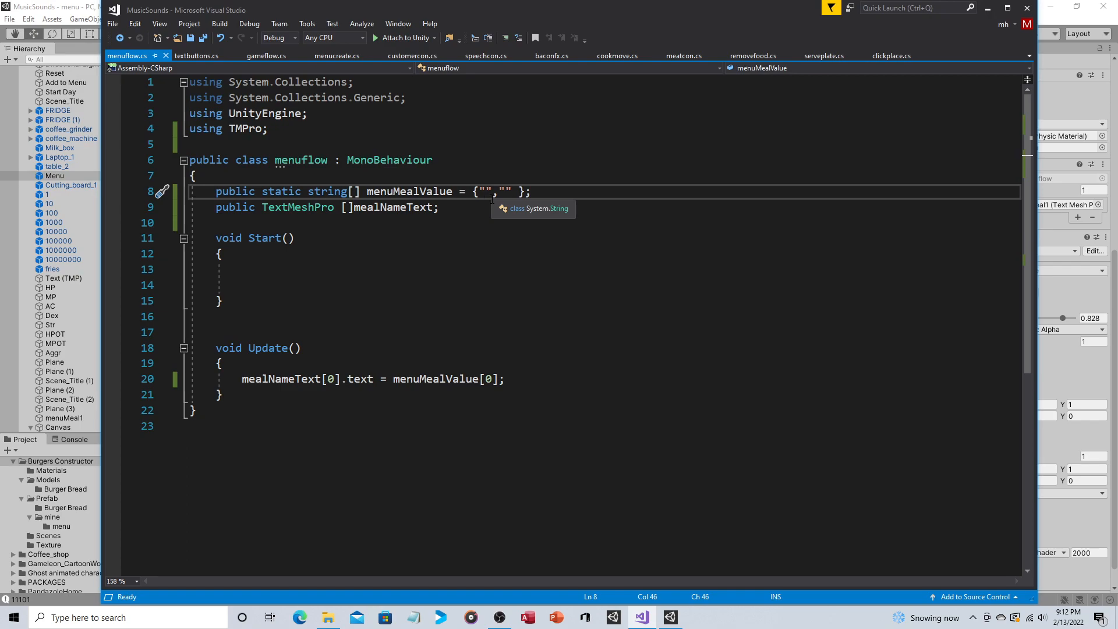
pyautogui.press('Down')
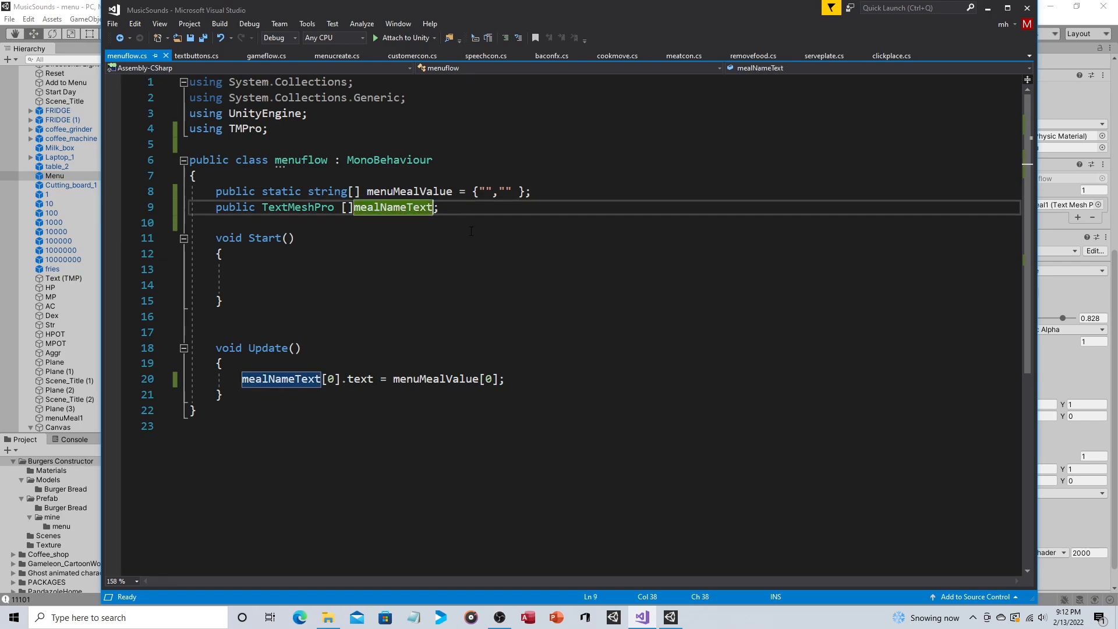
pyautogui.click(469, 211)
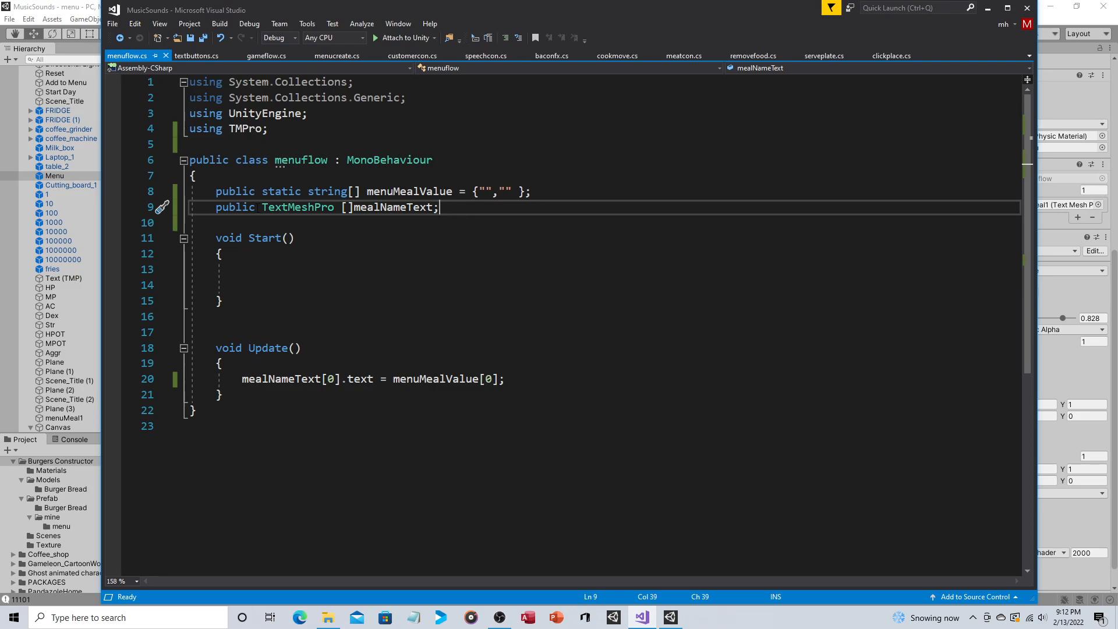
pyautogui.moveTo(209, 208); pyautogui.dragTo(256, 207)
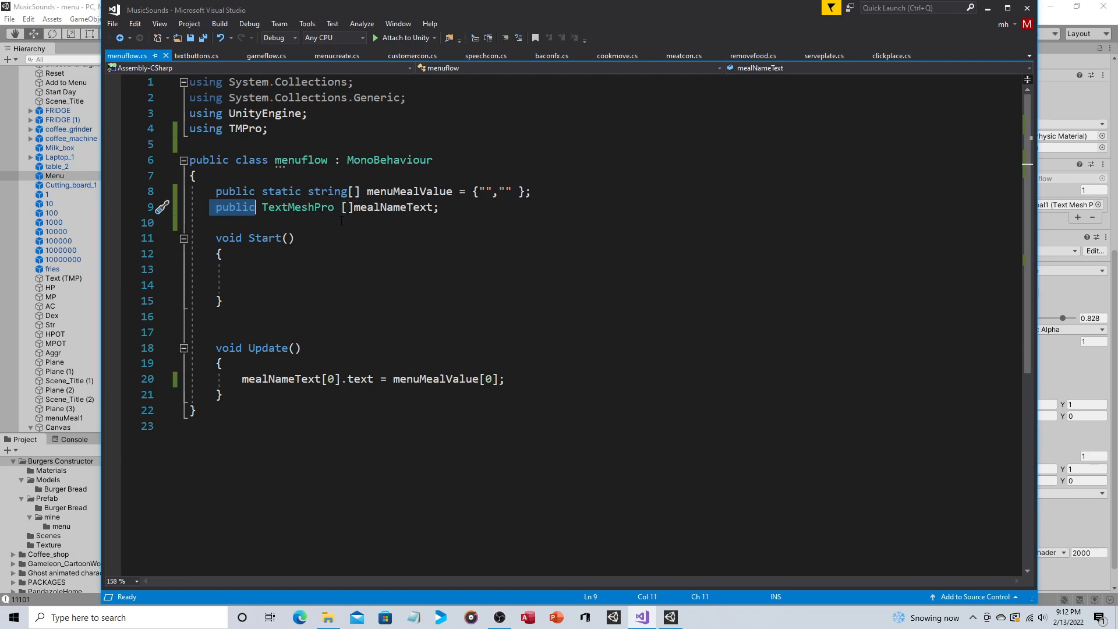
# Step: Switch to Unity and locate the object assigned to Element 0 of the Menuflow component's Meal Name Text array
pyautogui.click(26, 7)
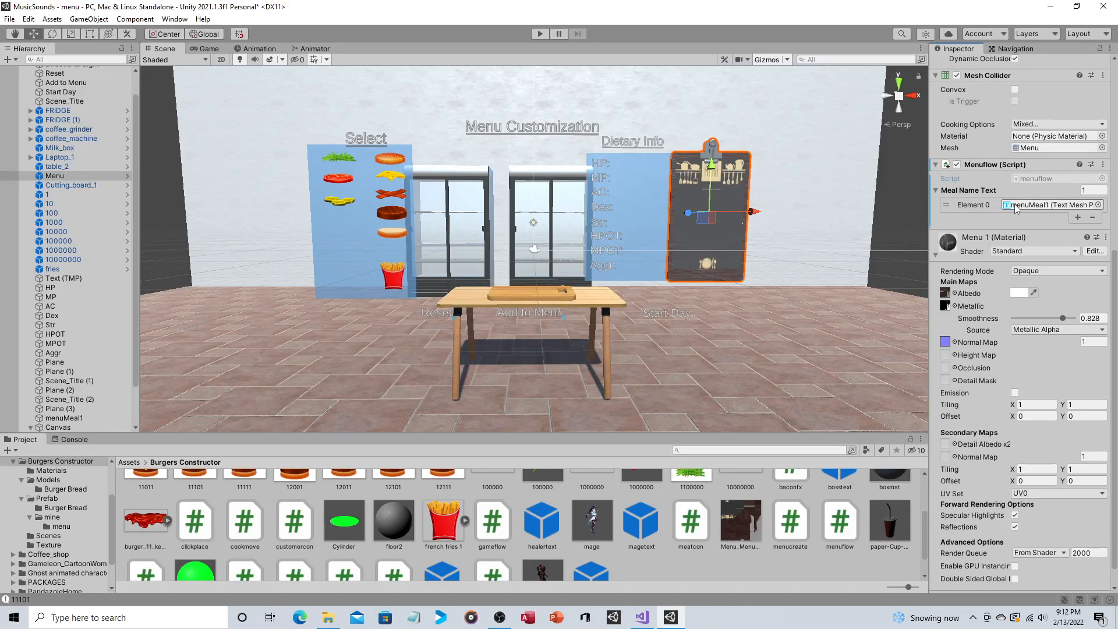
pyautogui.click(1093, 190)
pyautogui.click(1011, 211)
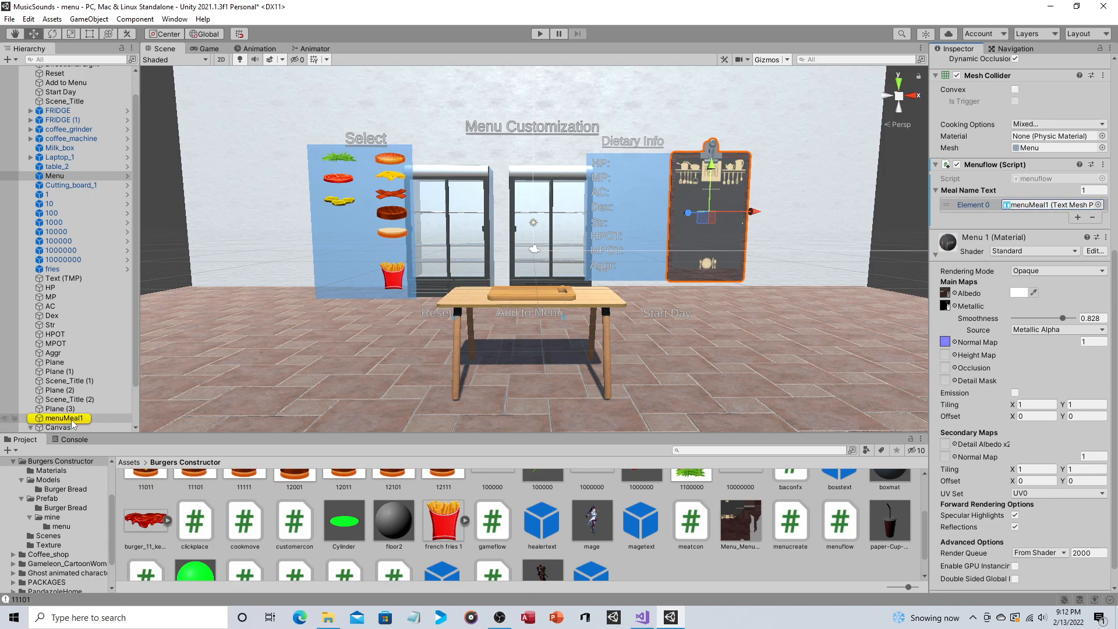
# Step: Return to Visual Studio and examine the TMPro import, the TextMeshPro declaration and the mealNameText[0] assignment in Update
pyautogui.click(641, 618)
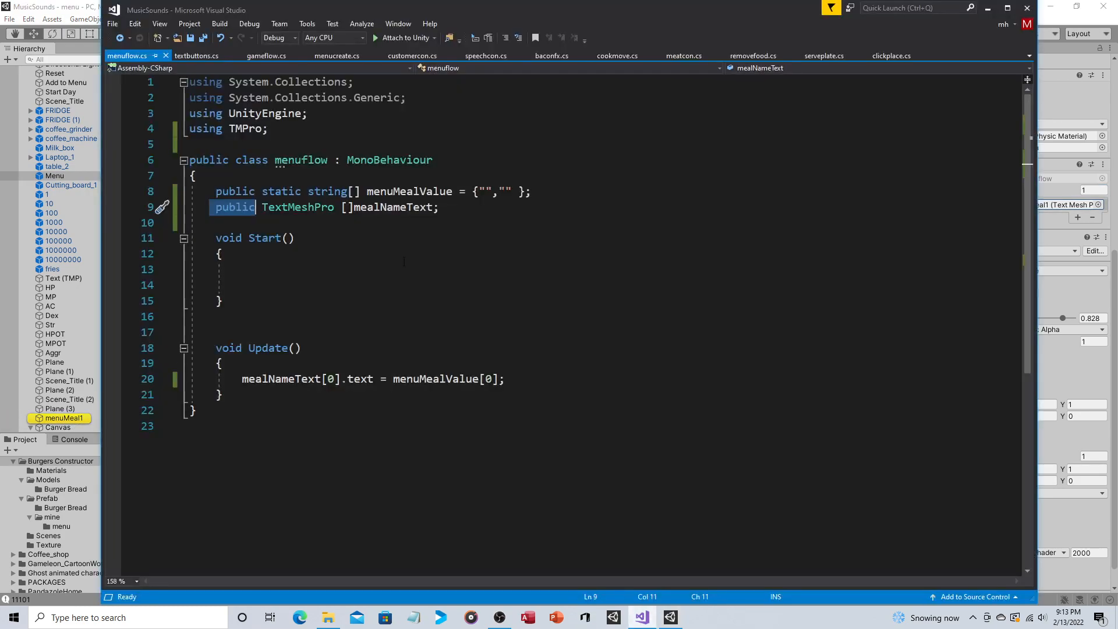
pyautogui.moveTo(271, 129); pyautogui.dragTo(190, 130)
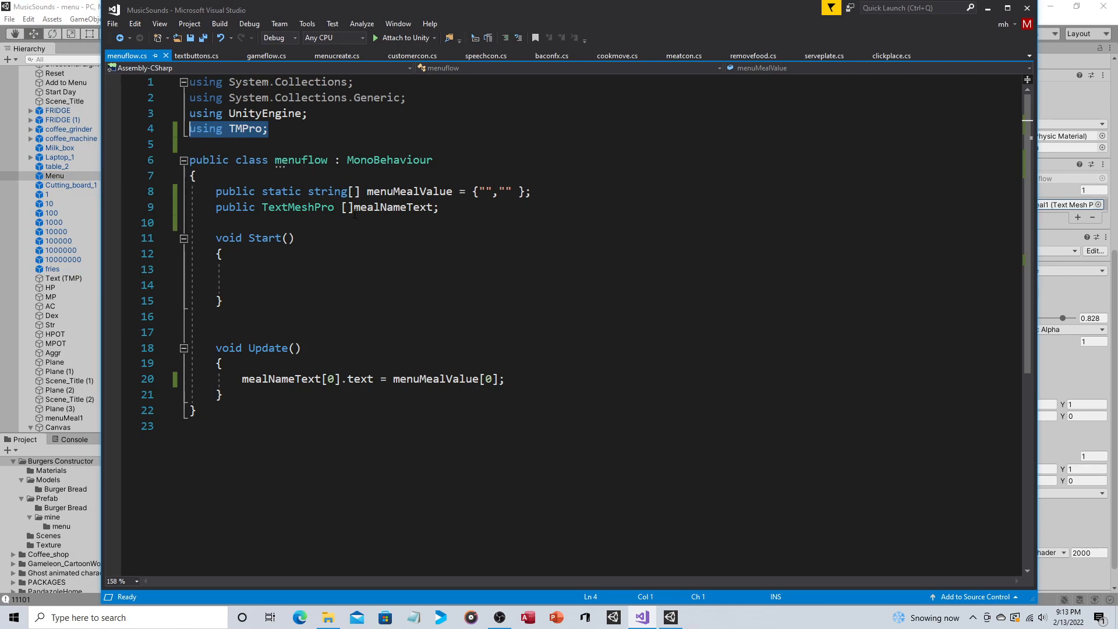
pyautogui.moveTo(334, 208); pyautogui.dragTo(262, 208)
pyautogui.click(265, 131)
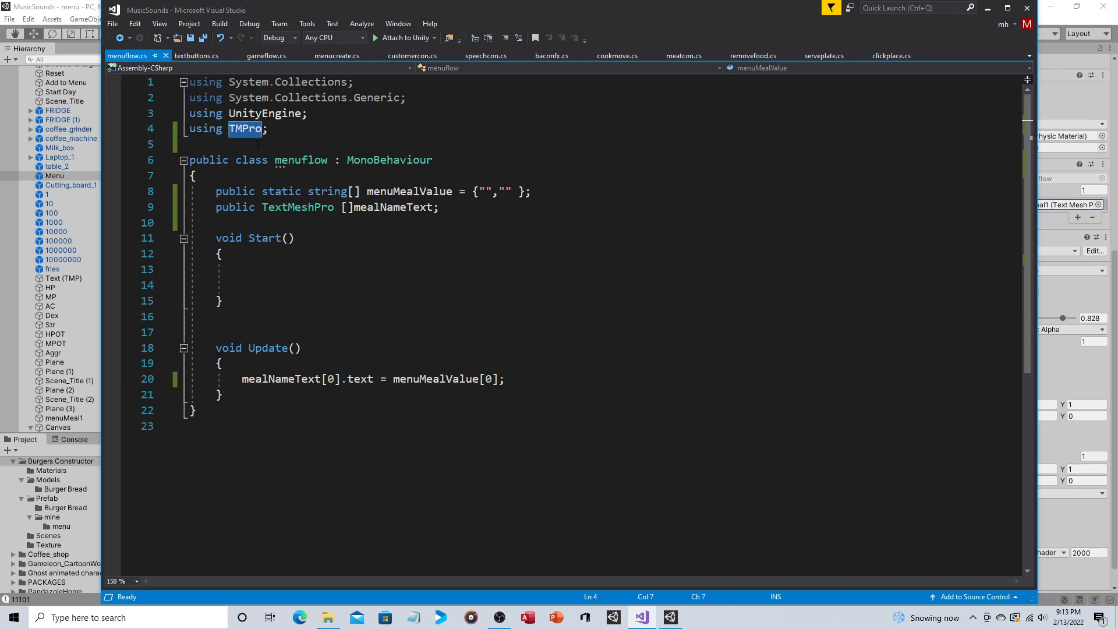
pyautogui.click(445, 208)
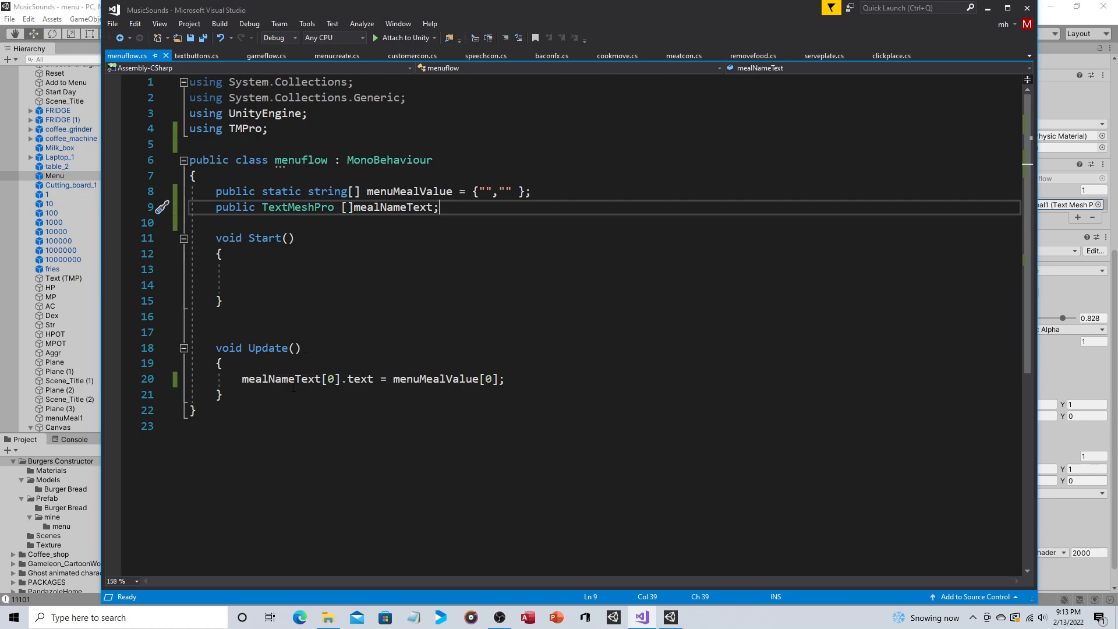
pyautogui.moveTo(237, 380); pyautogui.dragTo(322, 379)
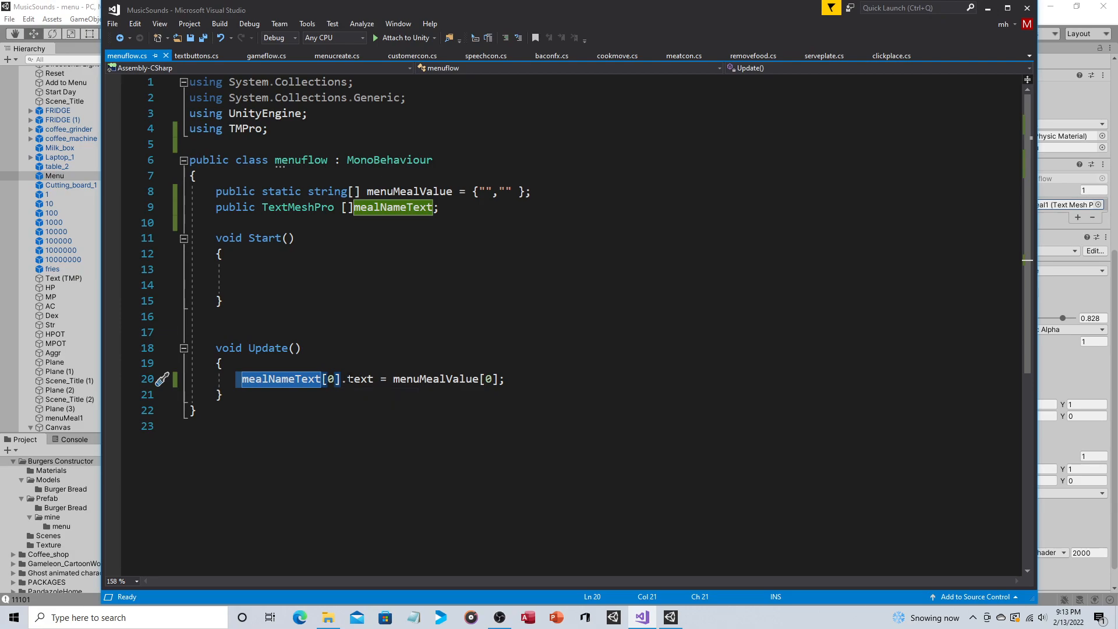
# Step: Examine the assignment of menuMealValue[0] to mealNameText[0].text in Update and the declarations of both arrays
pyautogui.moveTo(381, 382); pyautogui.dragTo(236, 380)
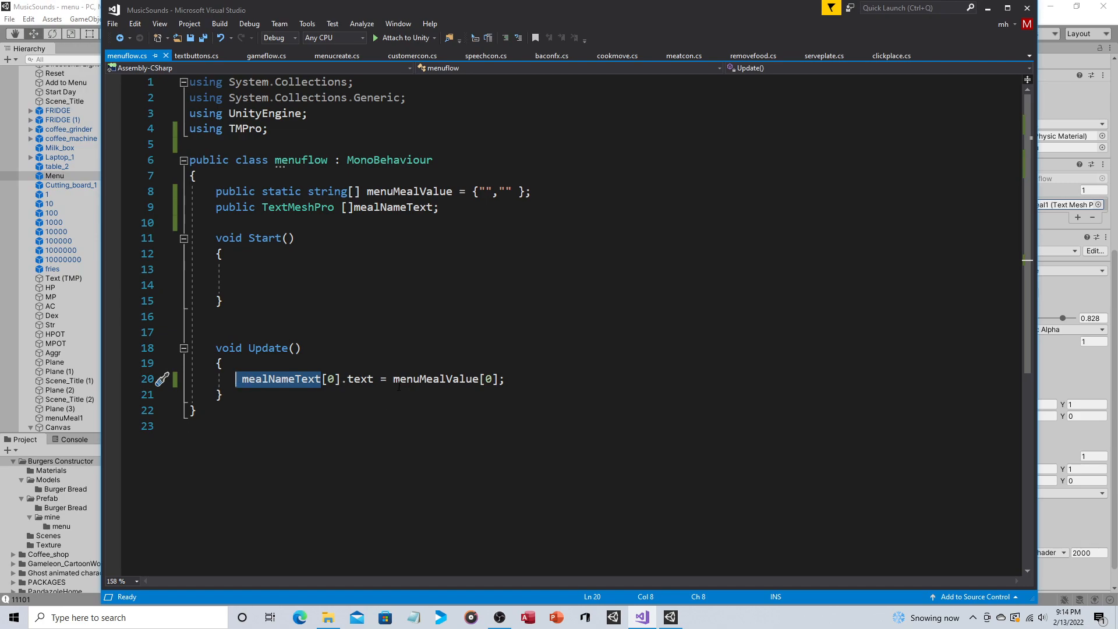
pyautogui.moveTo(395, 379); pyautogui.dragTo(481, 379)
pyautogui.click(486, 191)
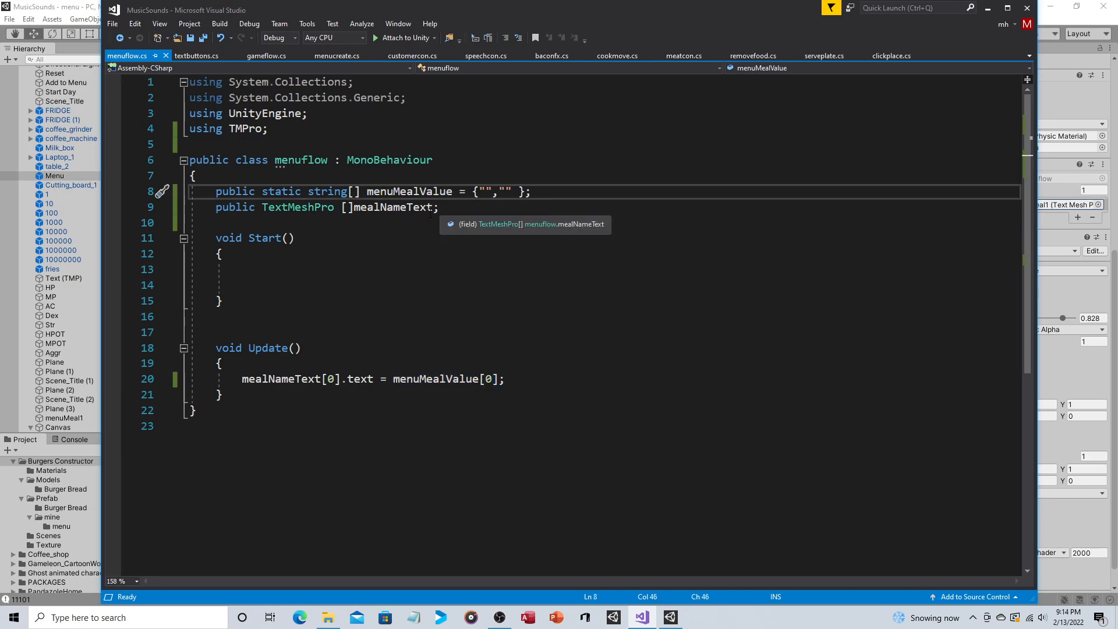
pyautogui.click(447, 208)
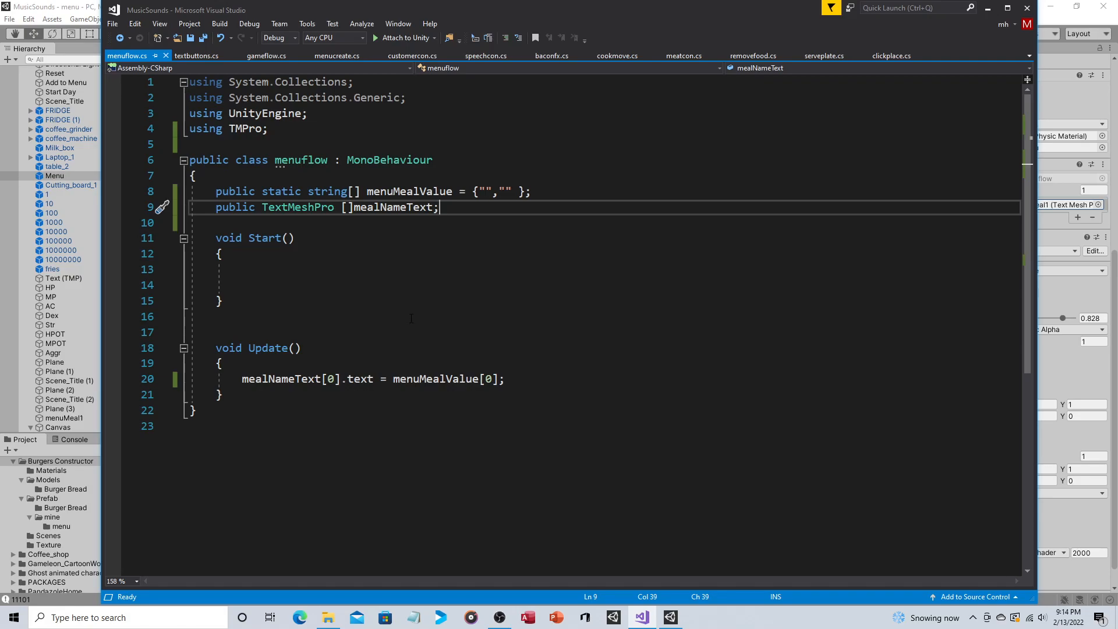
pyautogui.click(505, 187)
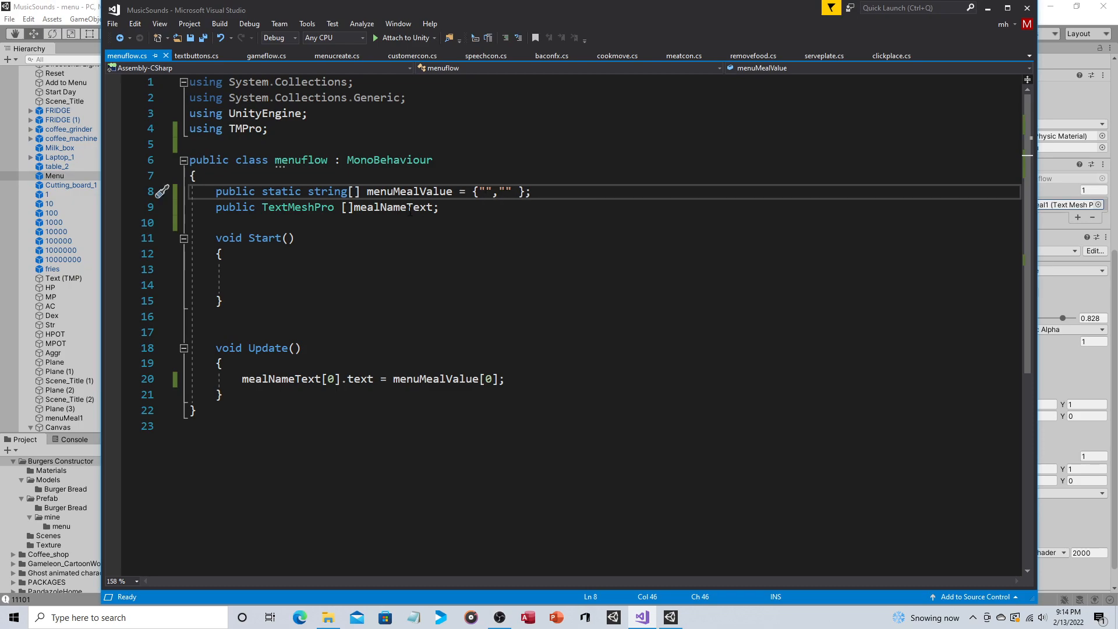
# Step: Compare index 0 of mealNameText in Update with the first empty string of menuMealValue and the mealNameText declaration
pyautogui.press('Down')
pyautogui.press('Down')
pyautogui.press('Down')
pyautogui.press('Down')
pyautogui.press('Down')
pyautogui.press('Down')
pyautogui.press('Down')
pyautogui.press('Down')
pyautogui.press('Down')
pyautogui.press('Down')
pyautogui.press('Down')
pyautogui.press('Down')
pyautogui.moveTo(335, 379); pyautogui.dragTo(330, 379)
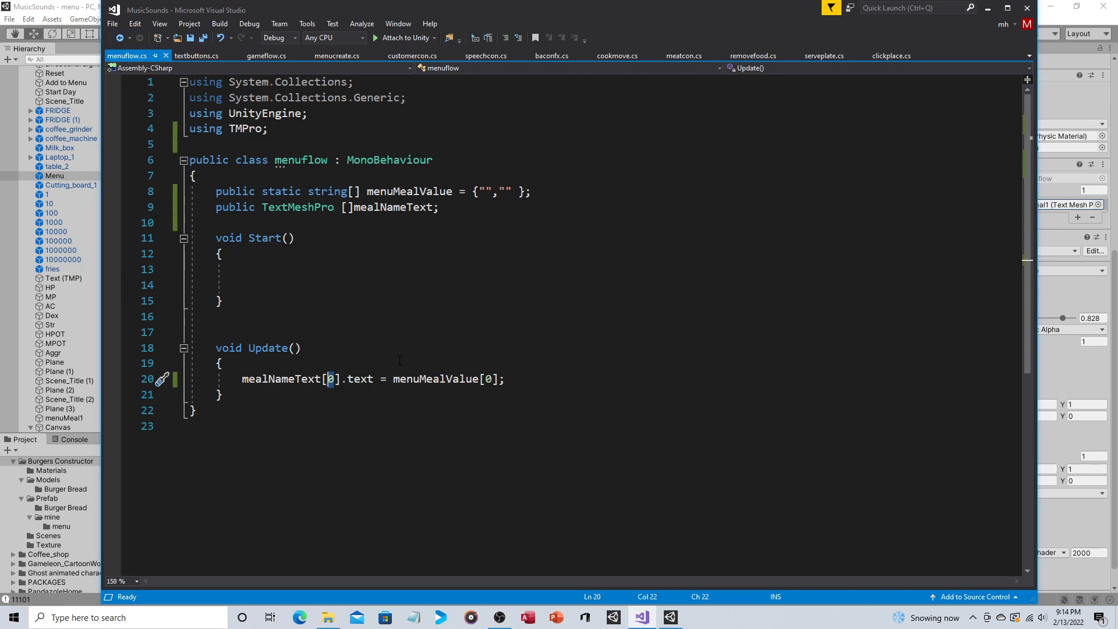
pyautogui.moveTo(493, 193); pyautogui.dragTo(480, 192)
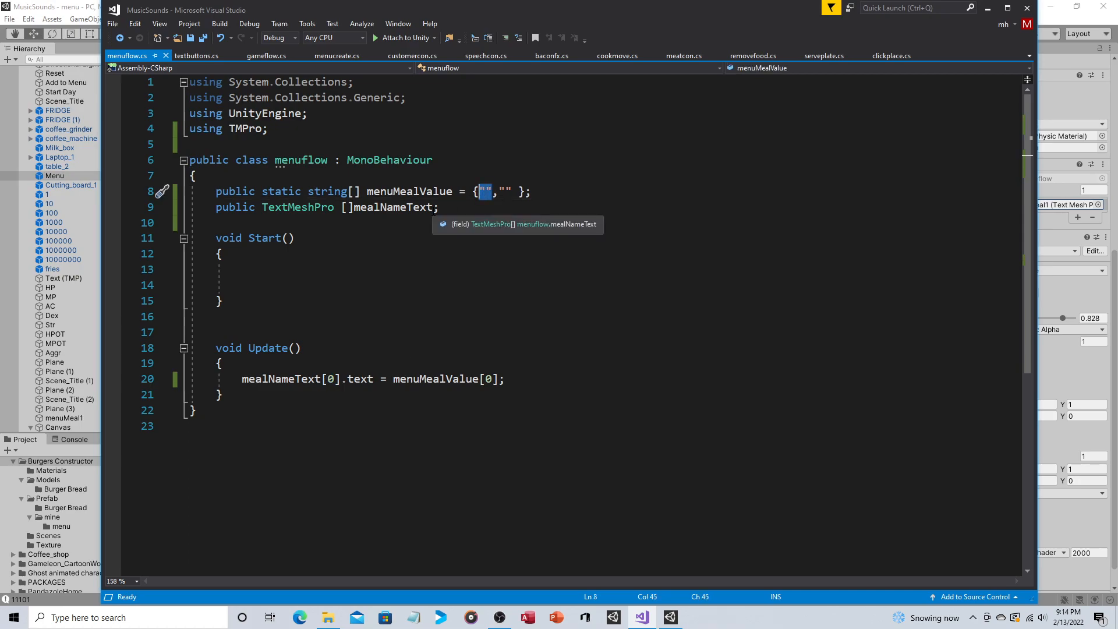
pyautogui.click(356, 207)
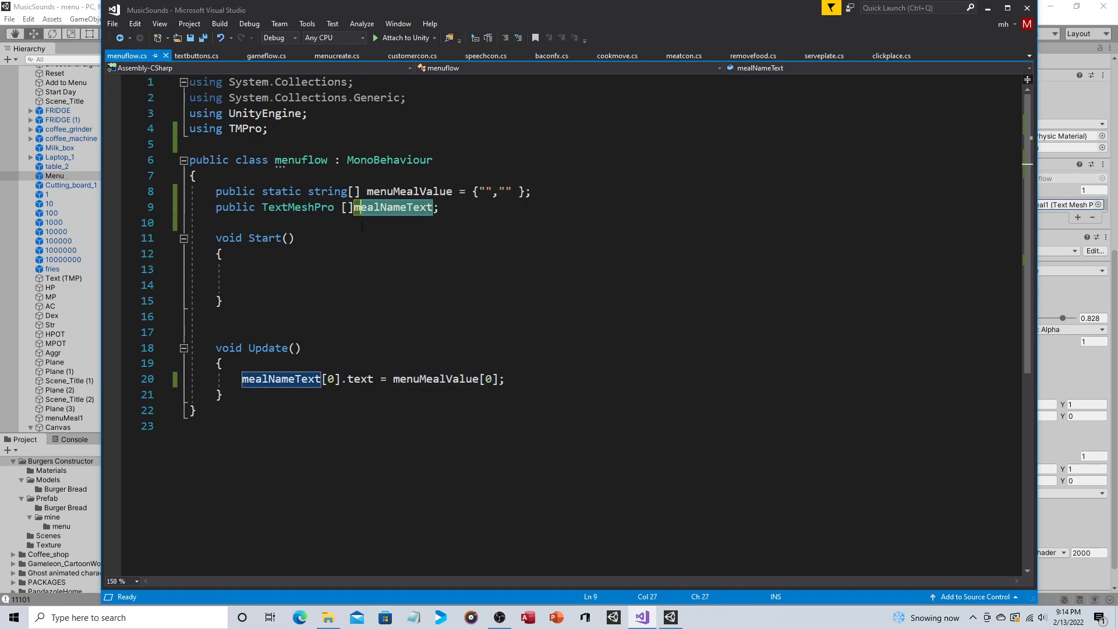
pyautogui.click(489, 192)
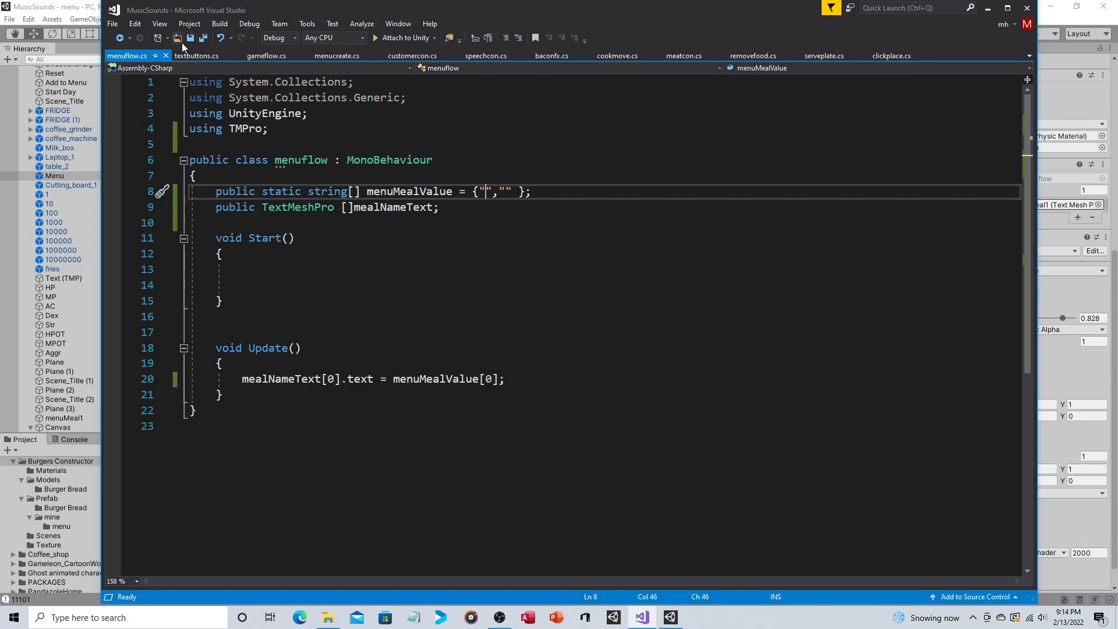
# Step: Switch to Unity, inspect the Textbuttons component of the Add to Menu text object and open its textbuttons script
pyautogui.click(196, 56)
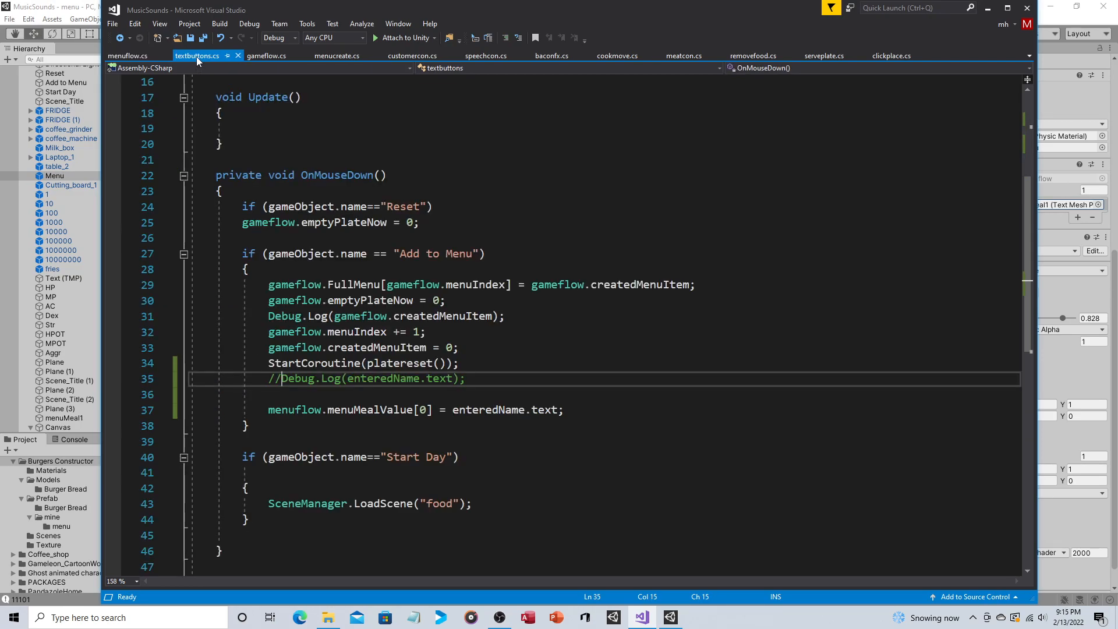
pyautogui.click(61, 3)
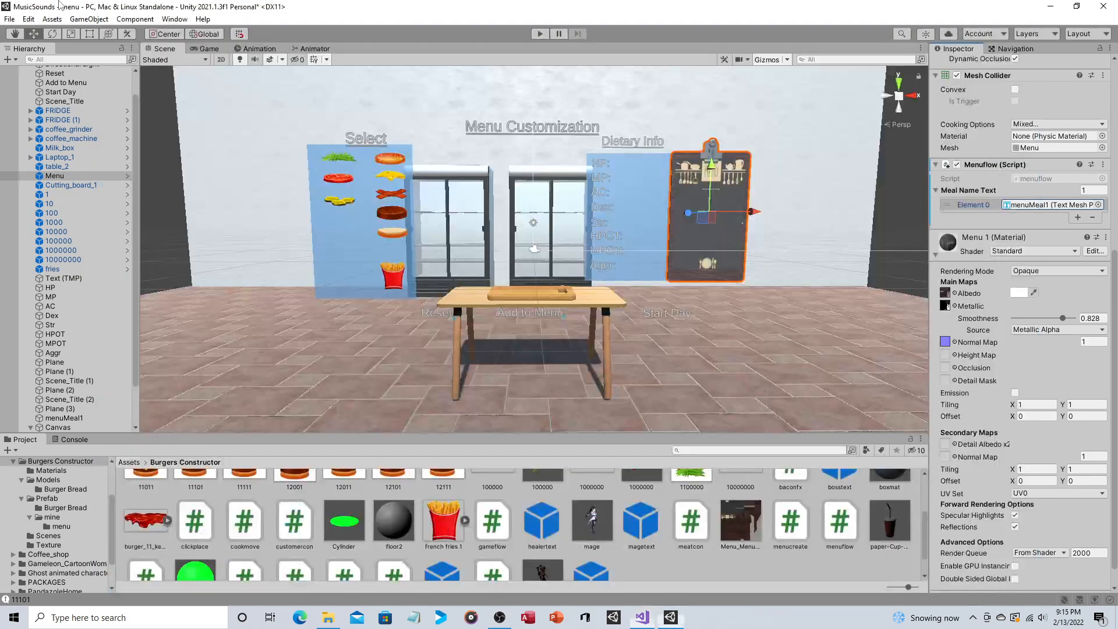
pyautogui.click(520, 313)
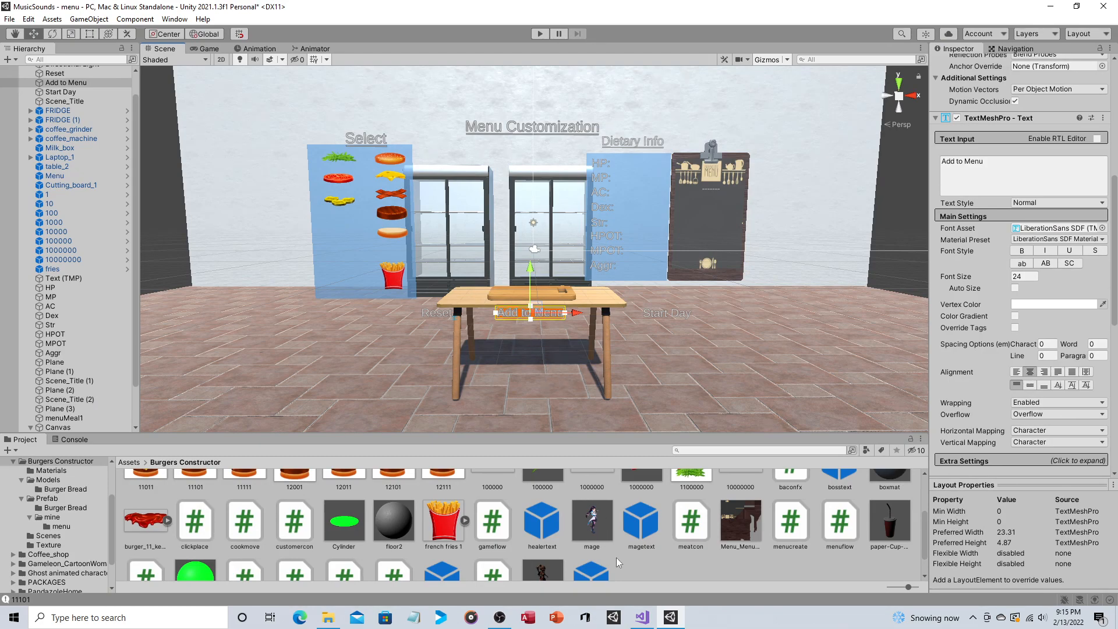
pyautogui.moveTo(642, 619)
pyautogui.scroll(-10, 996, 285)
pyautogui.scroll(-3, 1001, 277)
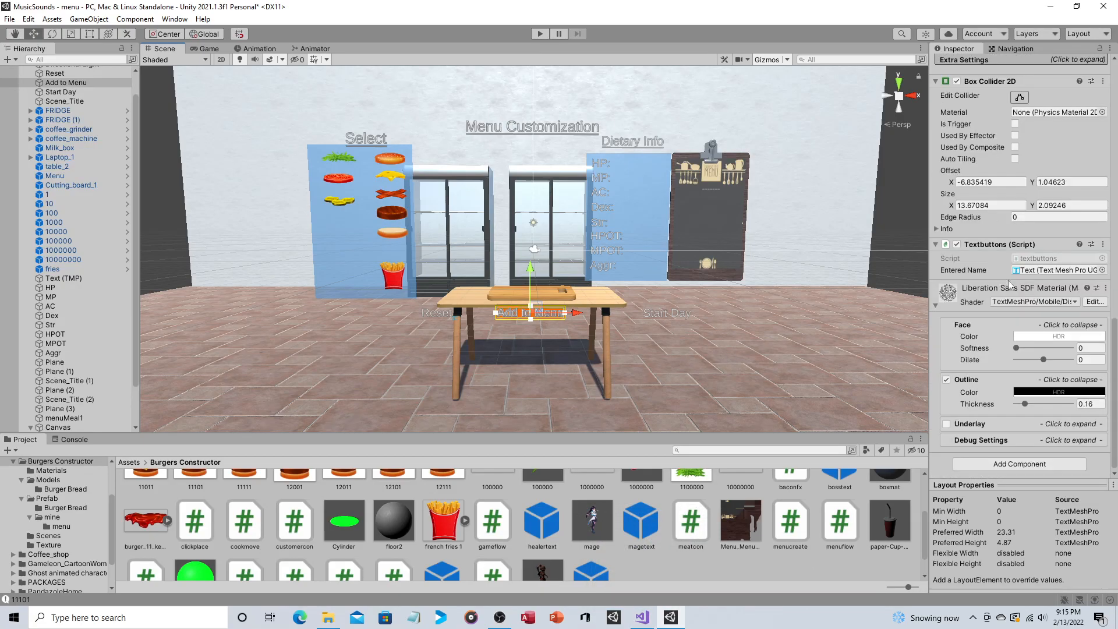
pyautogui.click(1038, 260)
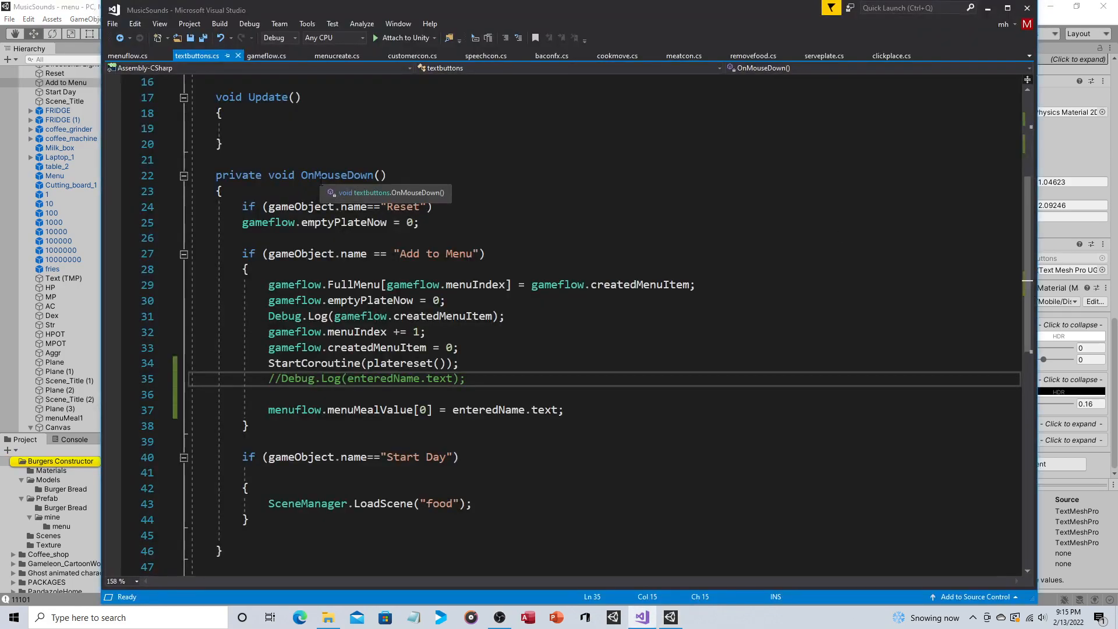
# Step: Examine the TMPro import and the public TextMeshProUGUI enteredName declaration in textbuttons.cs
pyautogui.scroll(1, 388, 257)
pyautogui.moveTo(269, 145); pyautogui.dragTo(190, 145)
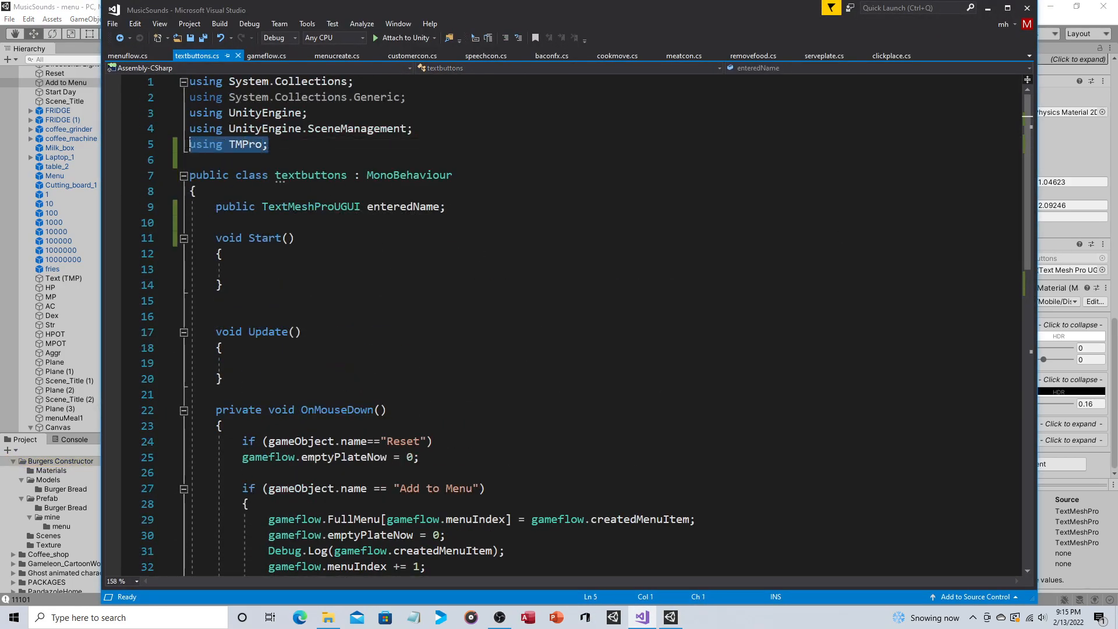
pyautogui.click(303, 152)
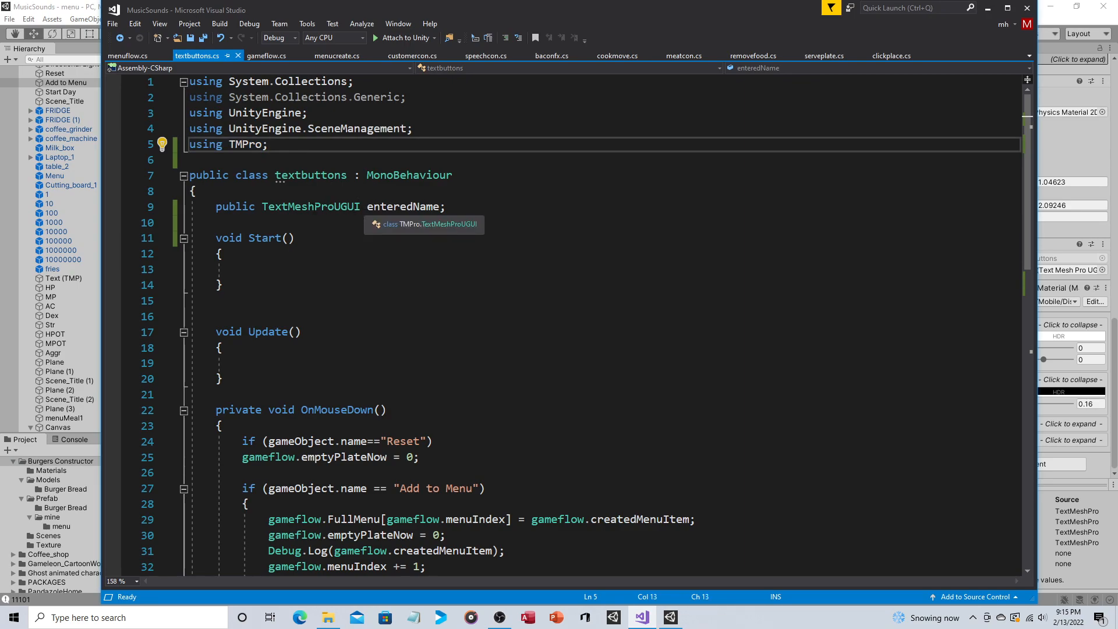
pyautogui.click(358, 207)
pyautogui.moveTo(358, 209); pyautogui.dragTo(268, 211)
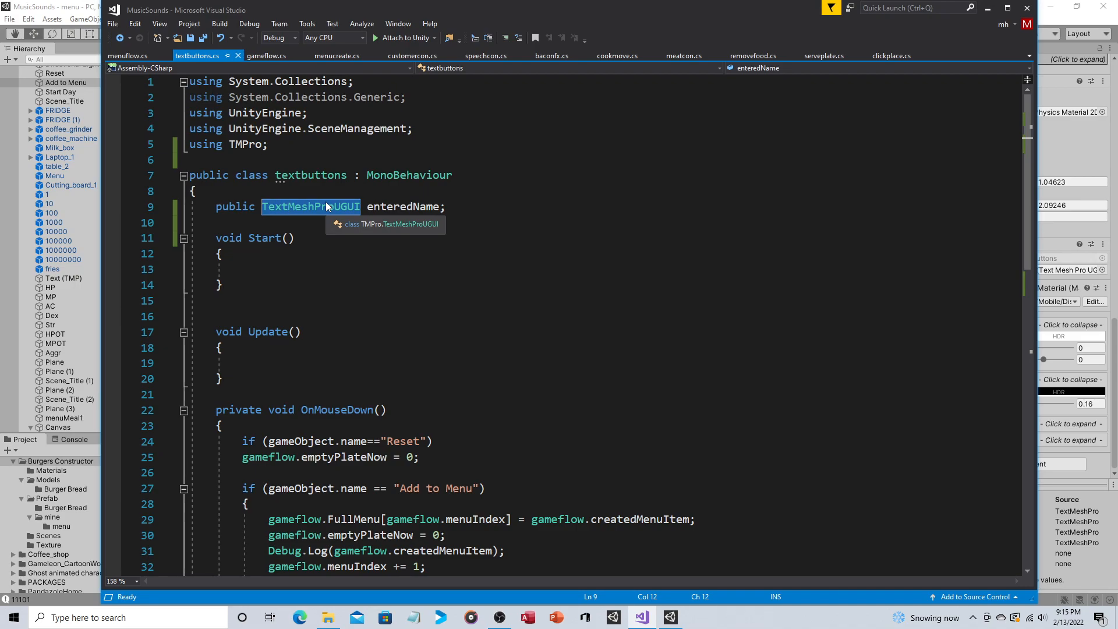
pyautogui.click(347, 206)
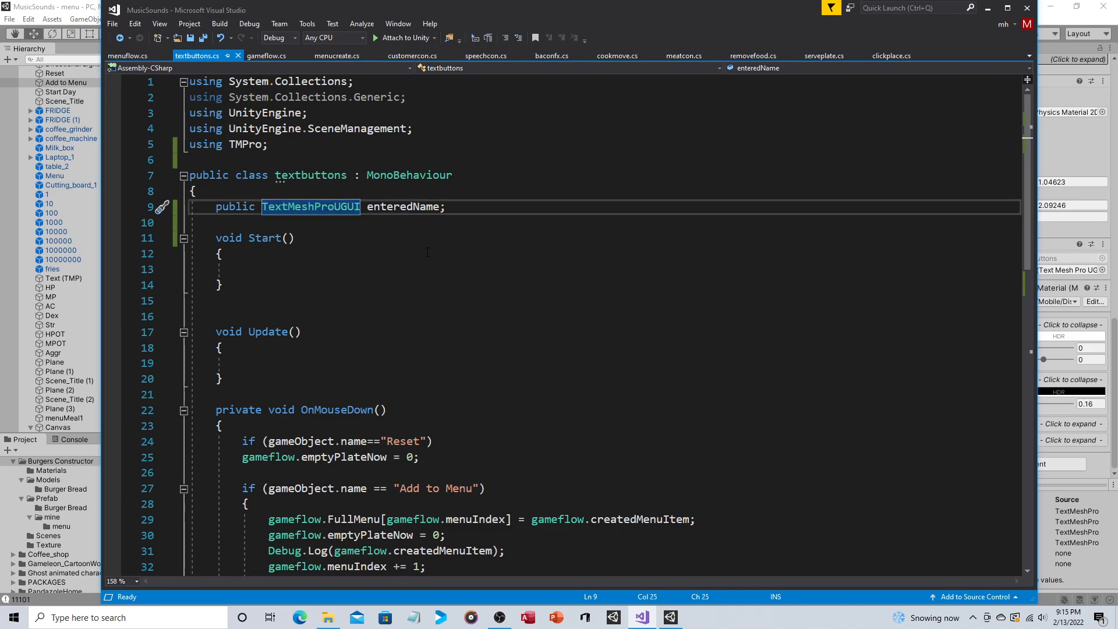
pyautogui.click(465, 207)
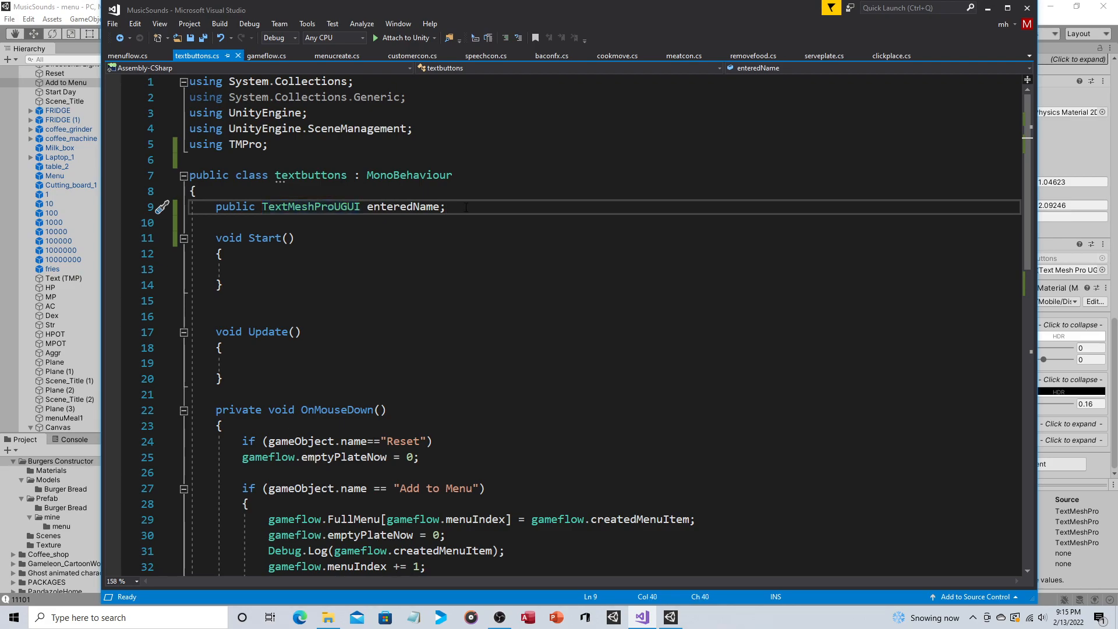
pyautogui.moveTo(284, 158); pyautogui.dragTo(188, 144)
pyautogui.moveTo(366, 206); pyautogui.dragTo(261, 207)
pyautogui.click(507, 208)
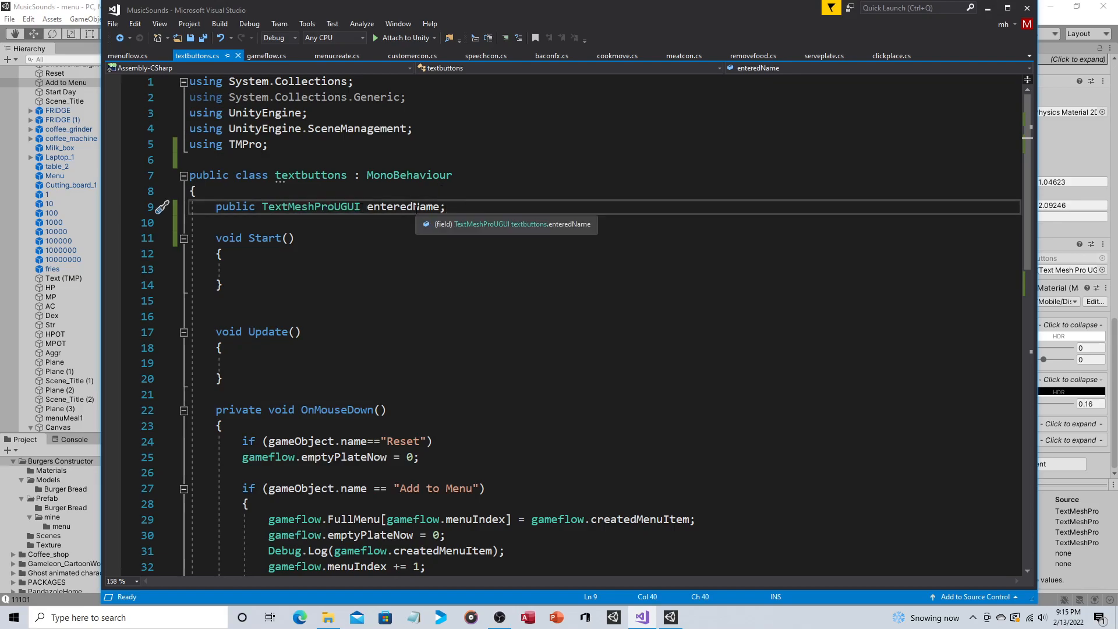
# Step: Switch to Unity and select the Text object inside the Text Area of the Canvas's InputField (TMP)
pyautogui.click(74, 5)
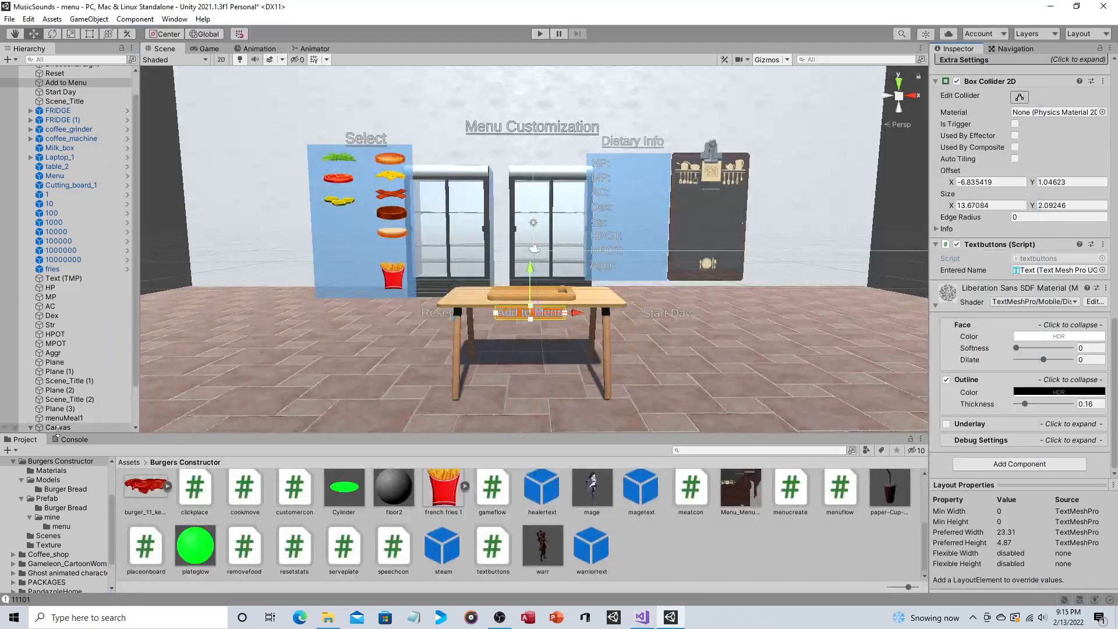
pyautogui.scroll(-2, 54, 398)
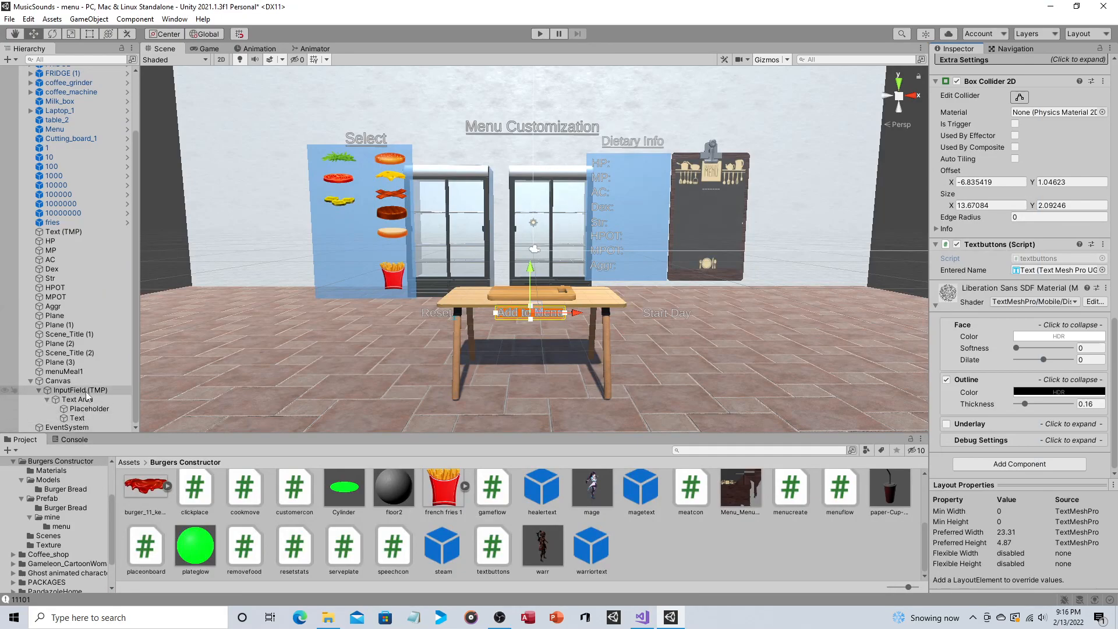
pyautogui.click(85, 418)
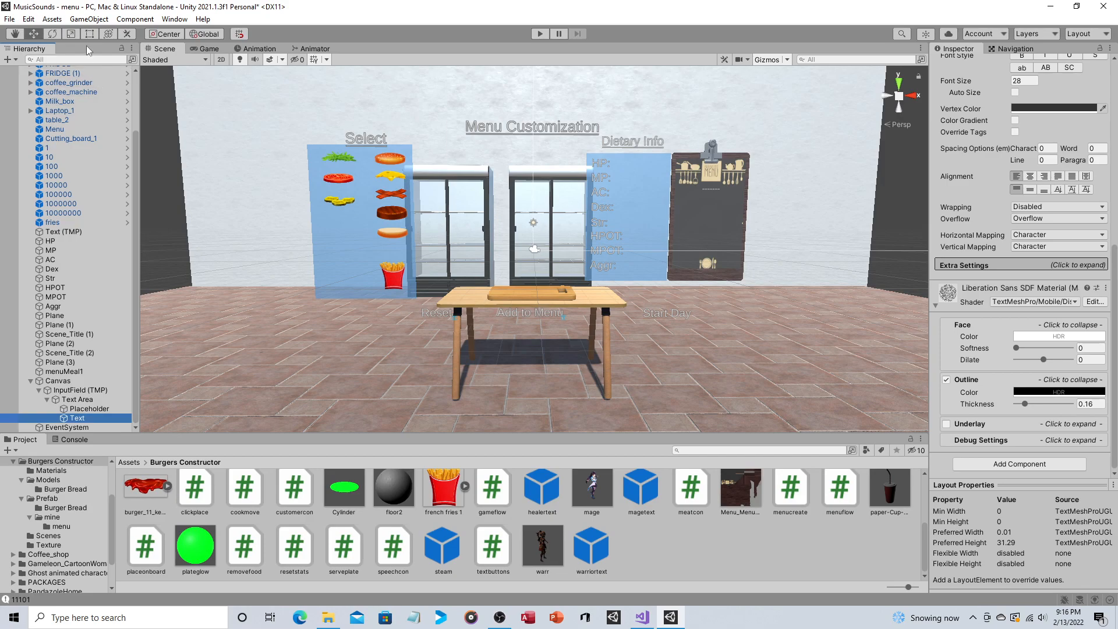
# Step: Look up the Input Field - TextMeshPro option among the UI objects that can be created, without adding one
pyautogui.click(88, 19)
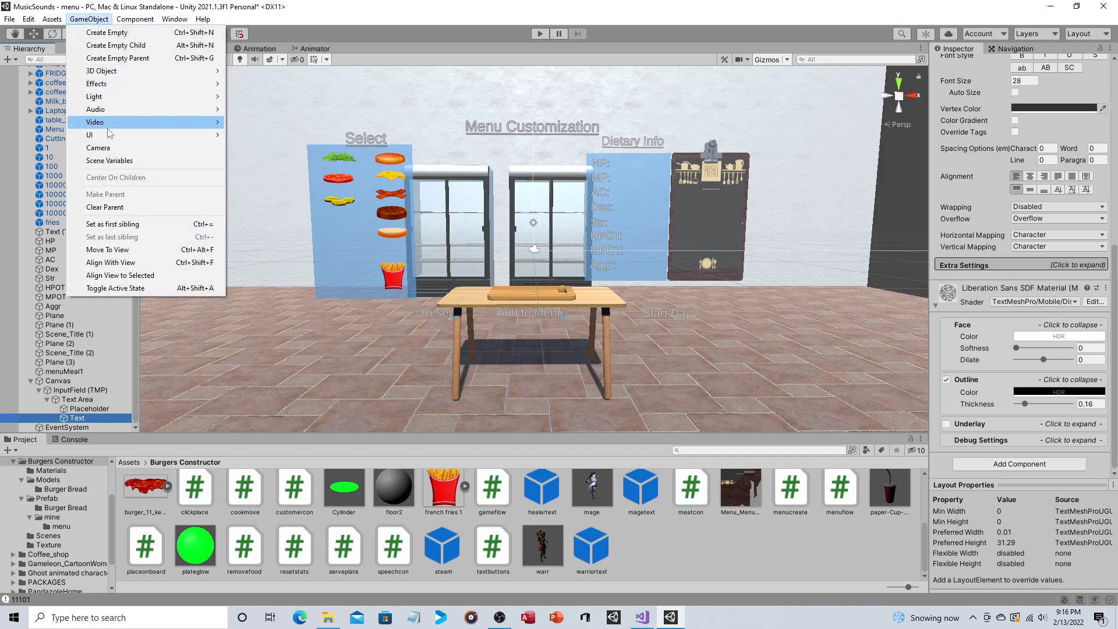
pyautogui.moveTo(149, 135)
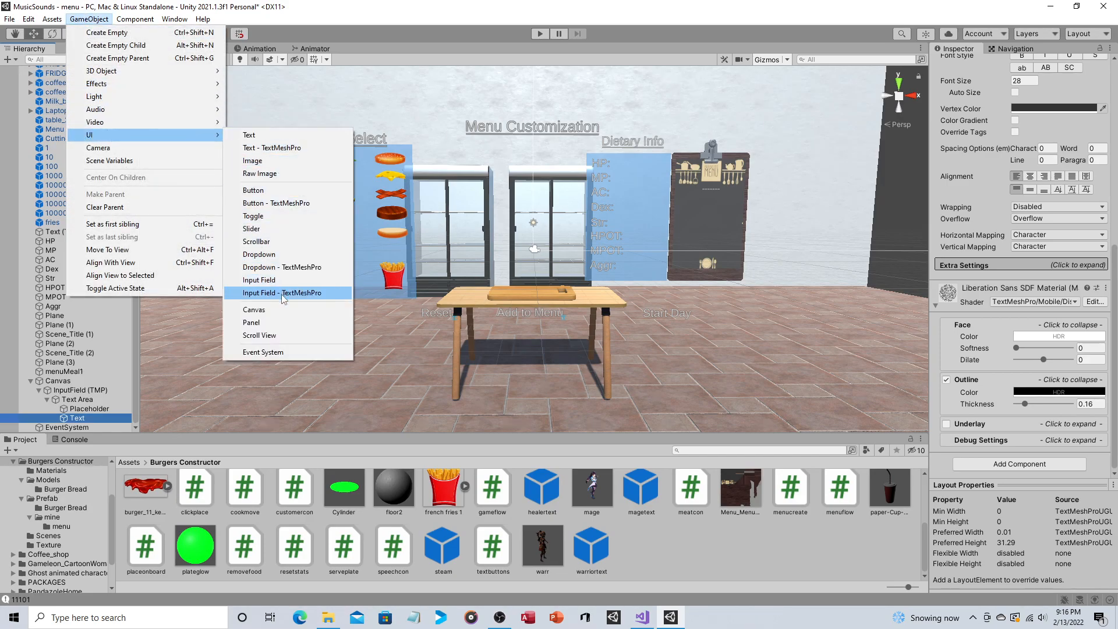
pyautogui.click(453, 15)
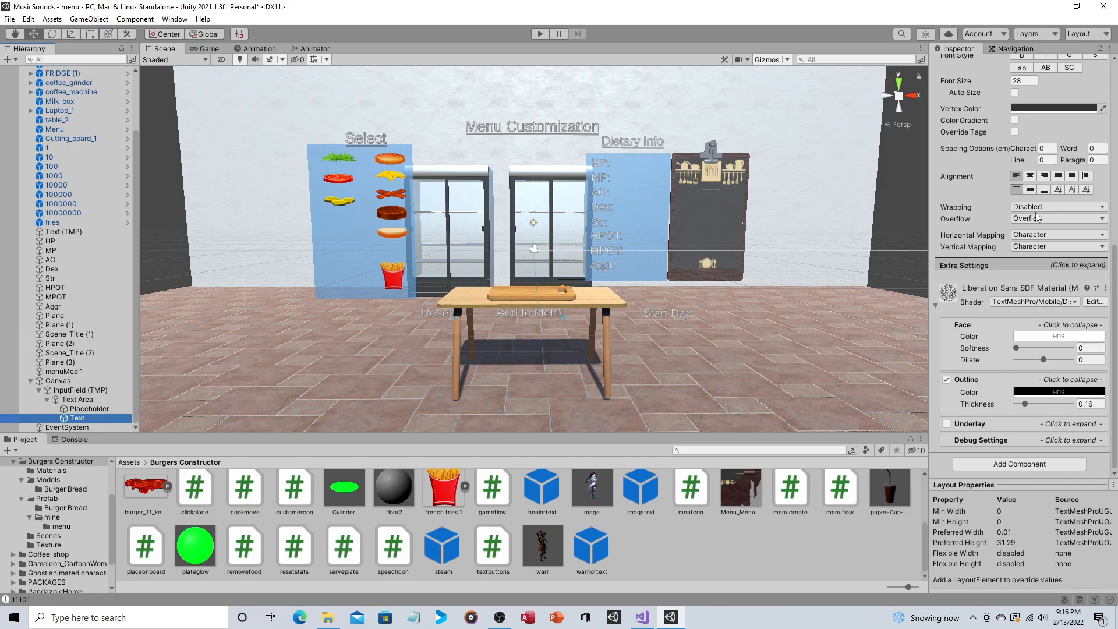
# Step: Compare the text input contents of the input field's Text and Placeholder objects
pyautogui.scroll(5, 1042, 227)
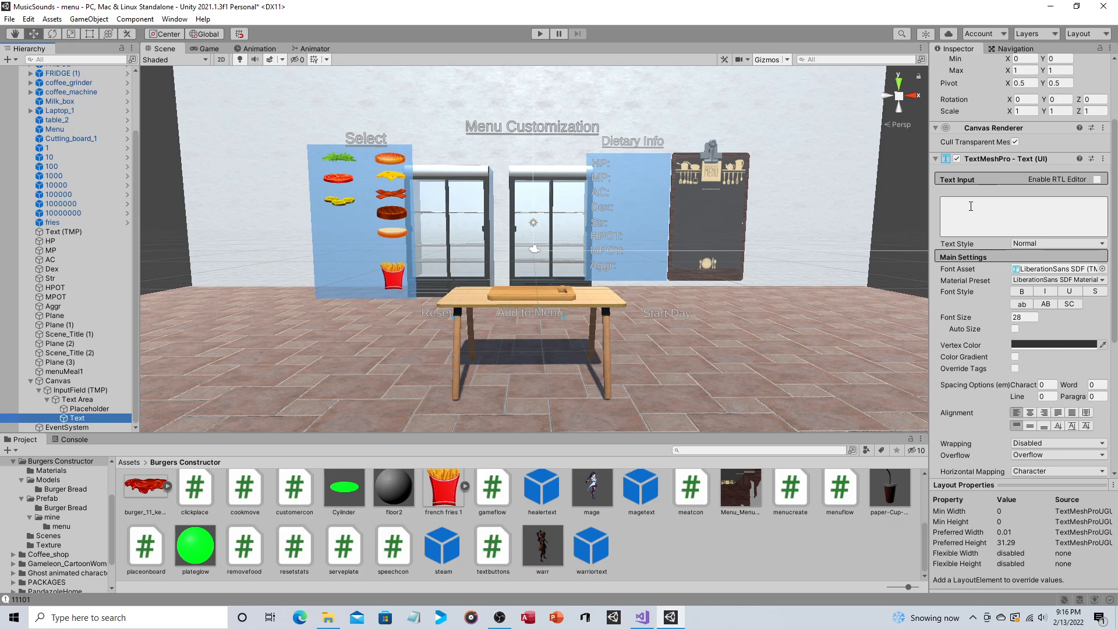
pyautogui.click(84, 410)
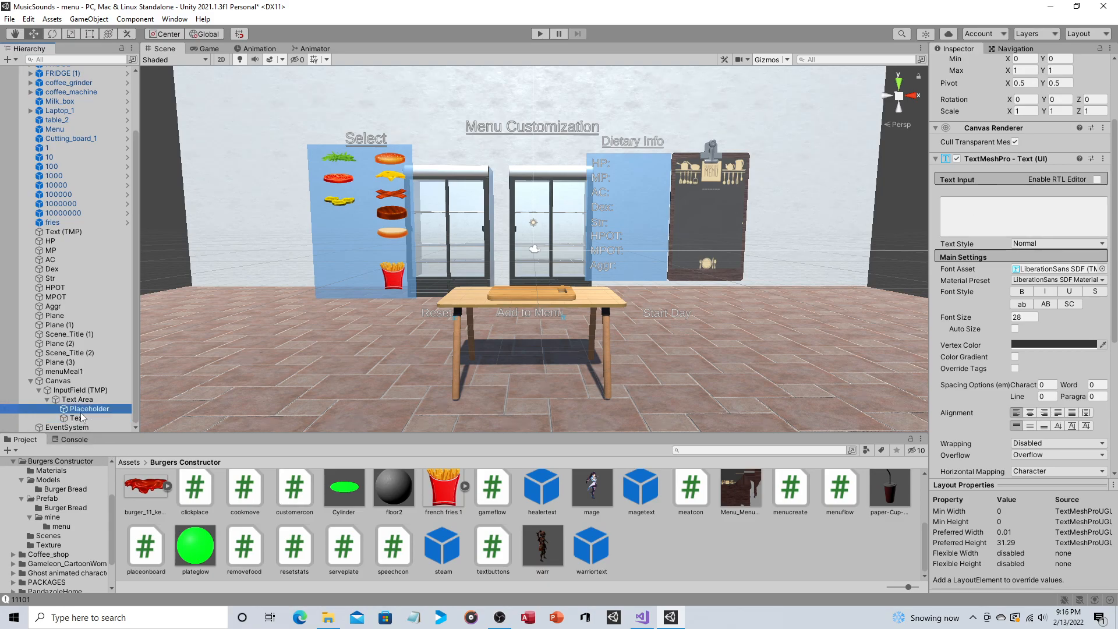
pyautogui.click(1025, 201)
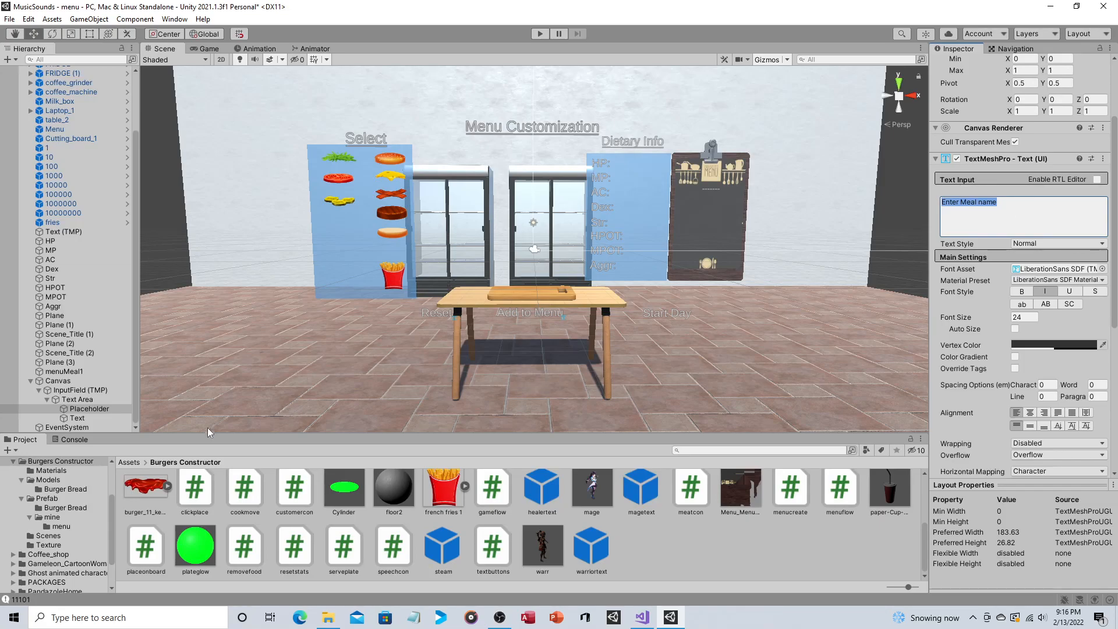
pyautogui.click(90, 419)
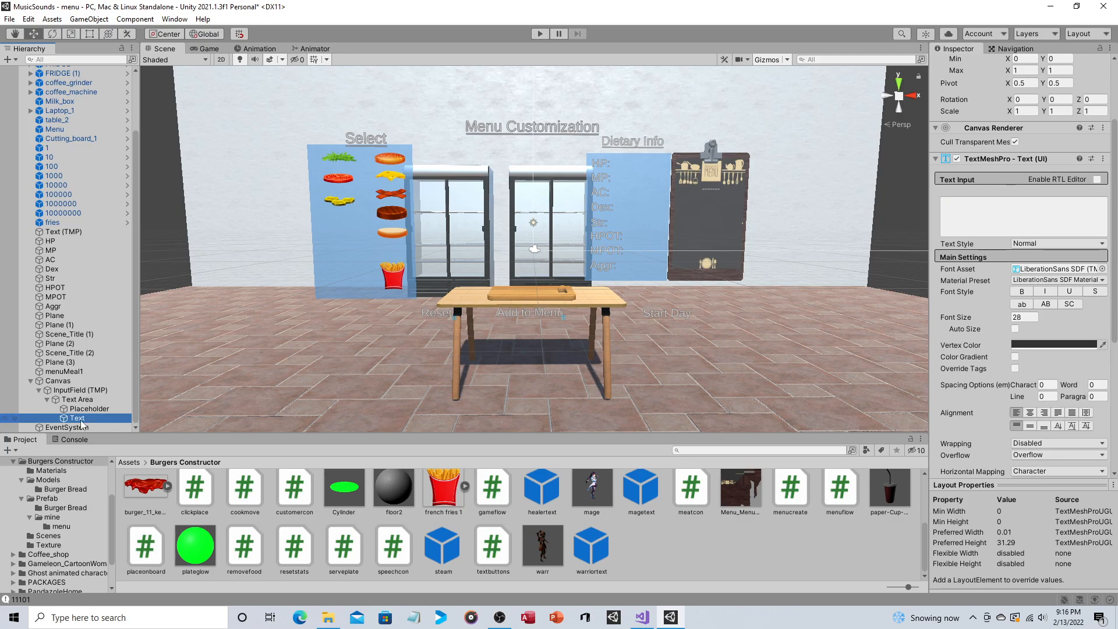
pyautogui.click(93, 409)
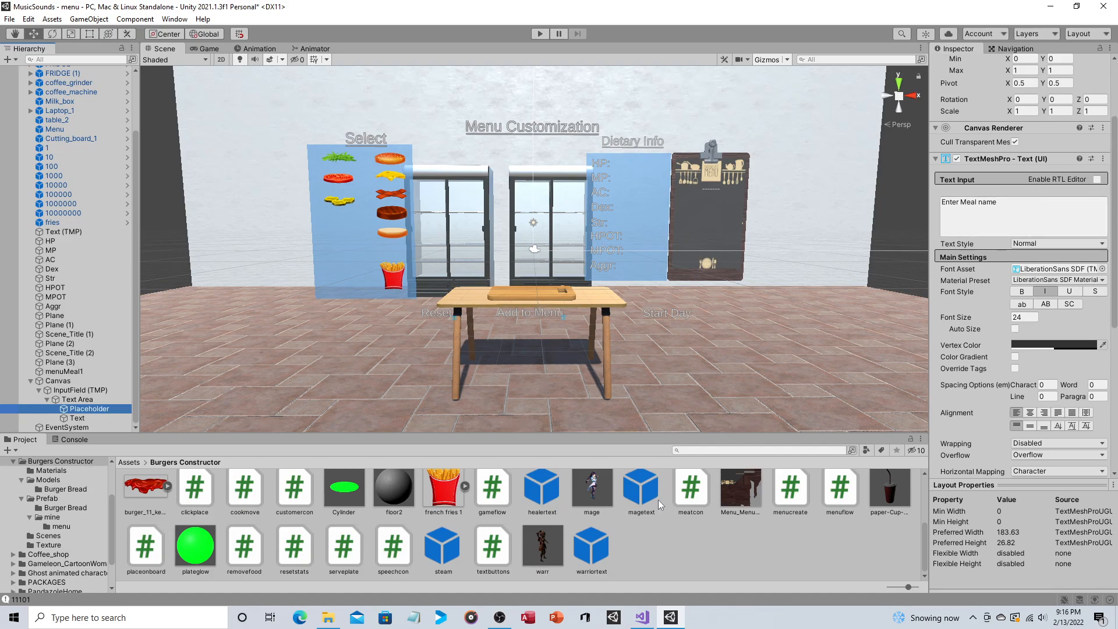
# Step: Switch to Visual Studio and examine the Add to Menu block assigning enteredName.text to menuflow.menuMealValue[0] in textbuttons.cs
pyautogui.click(643, 616)
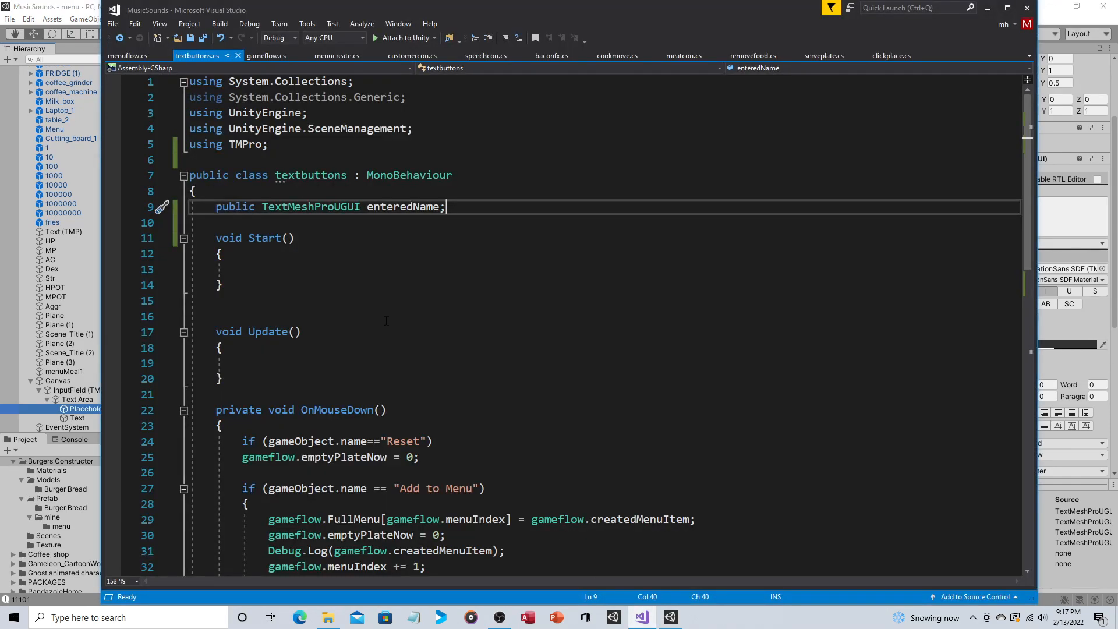
pyautogui.scroll(-2, 389, 315)
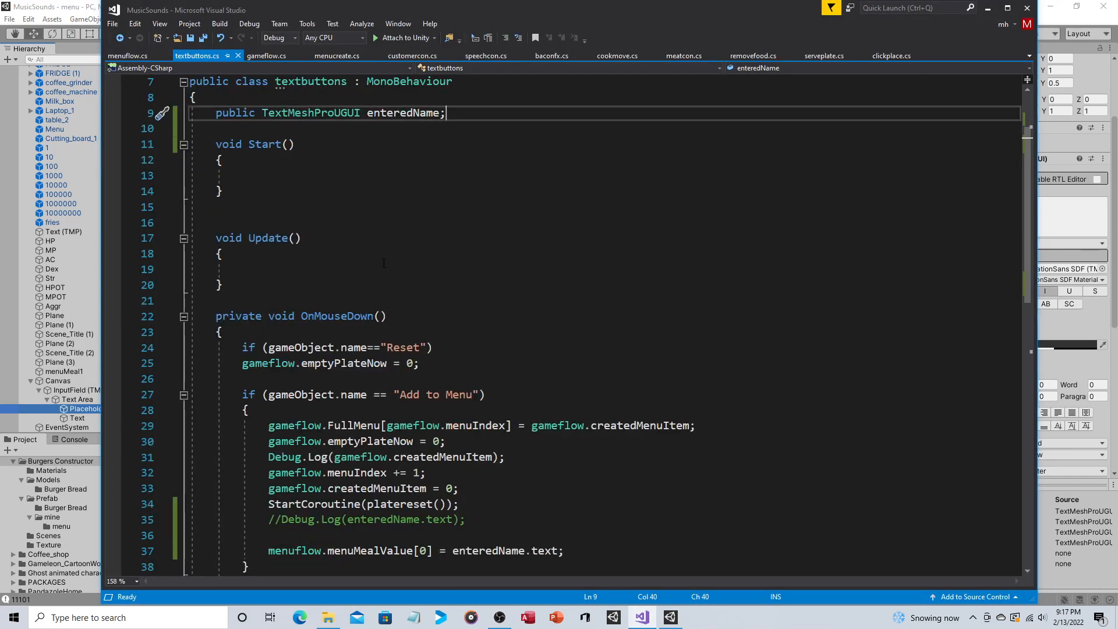
pyautogui.scroll(-1, 384, 263)
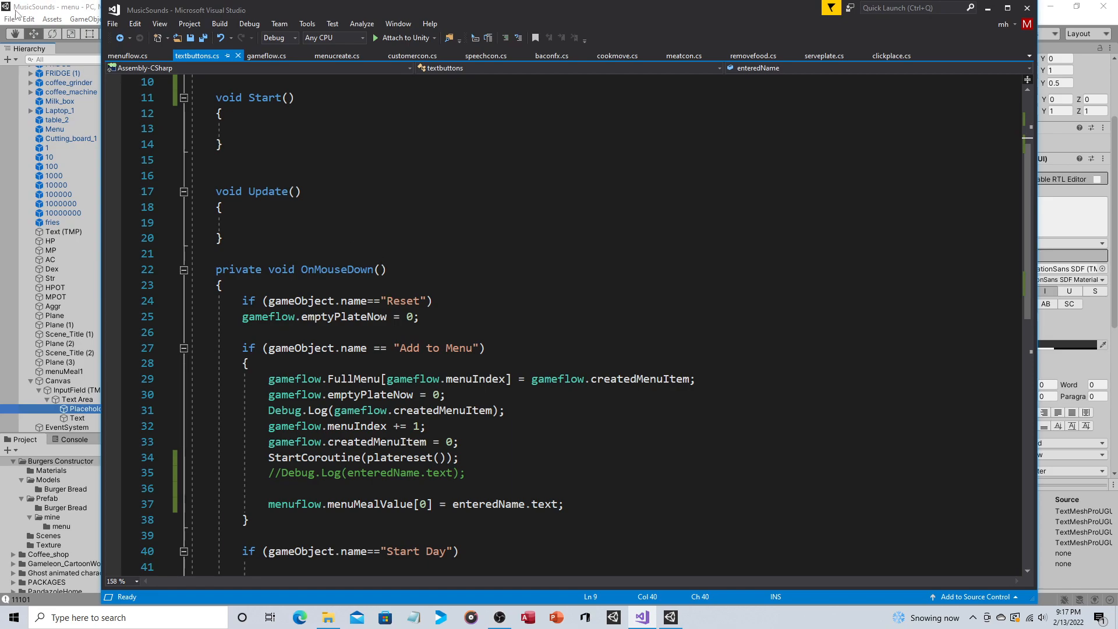
# Step: Switch to Unity and add a second Input Field - TextMeshPro UI object to the menu scene's Canvas
pyautogui.click(55, 5)
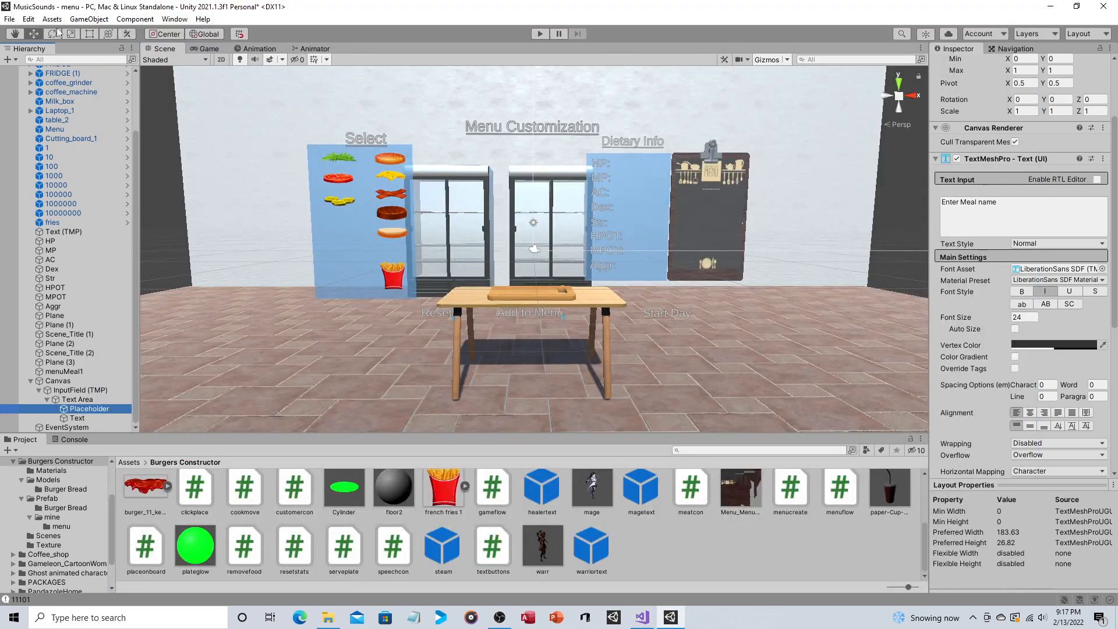
pyautogui.click(91, 19)
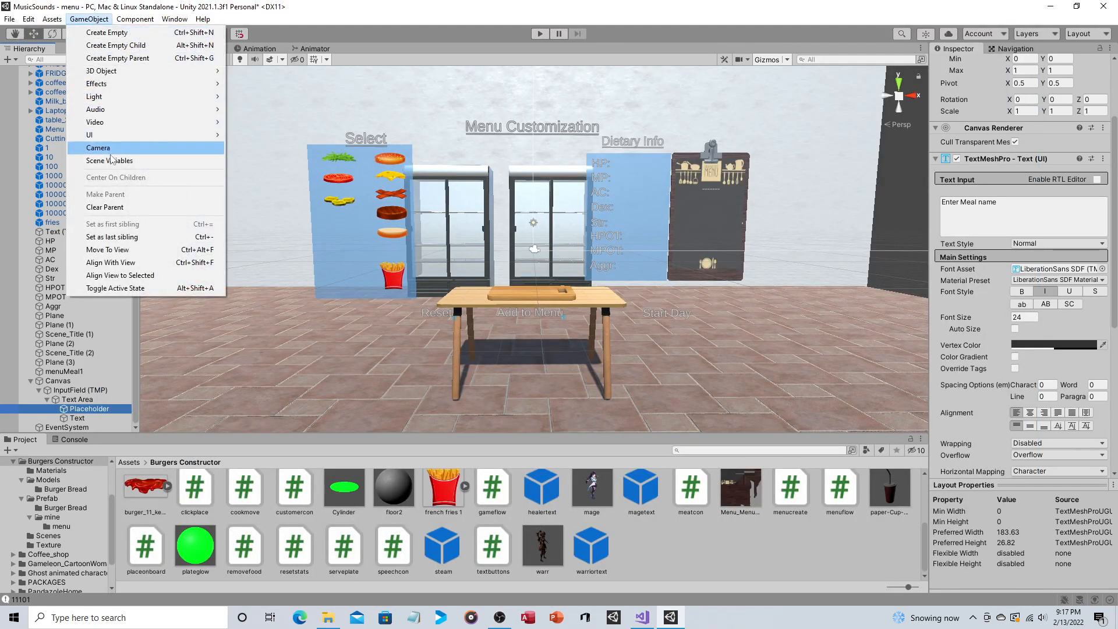
pyautogui.moveTo(122, 135)
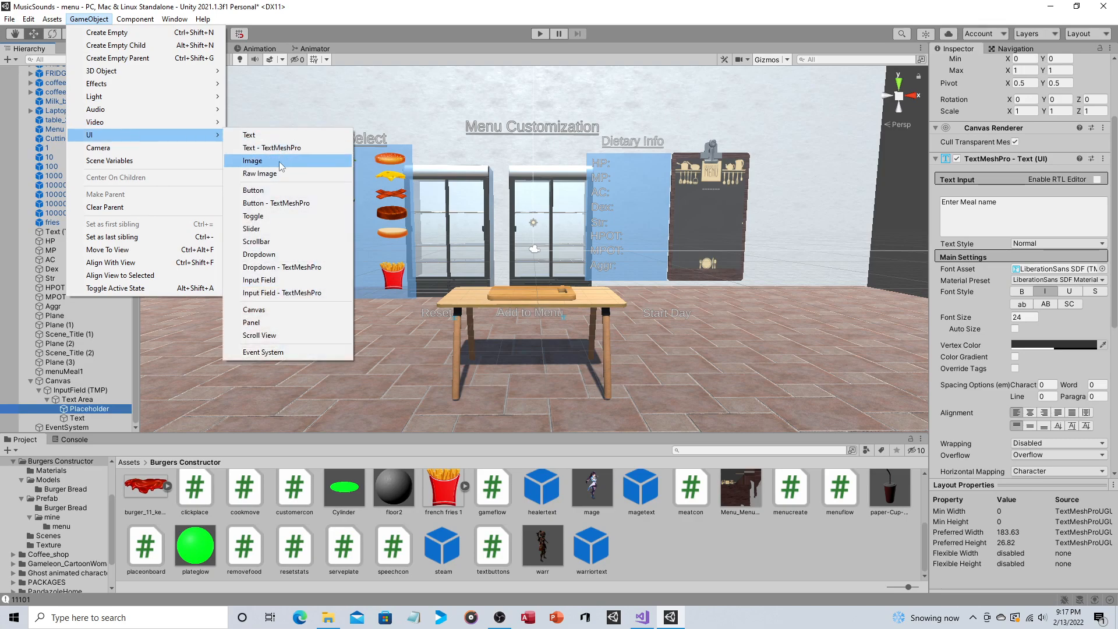
pyautogui.click(287, 293)
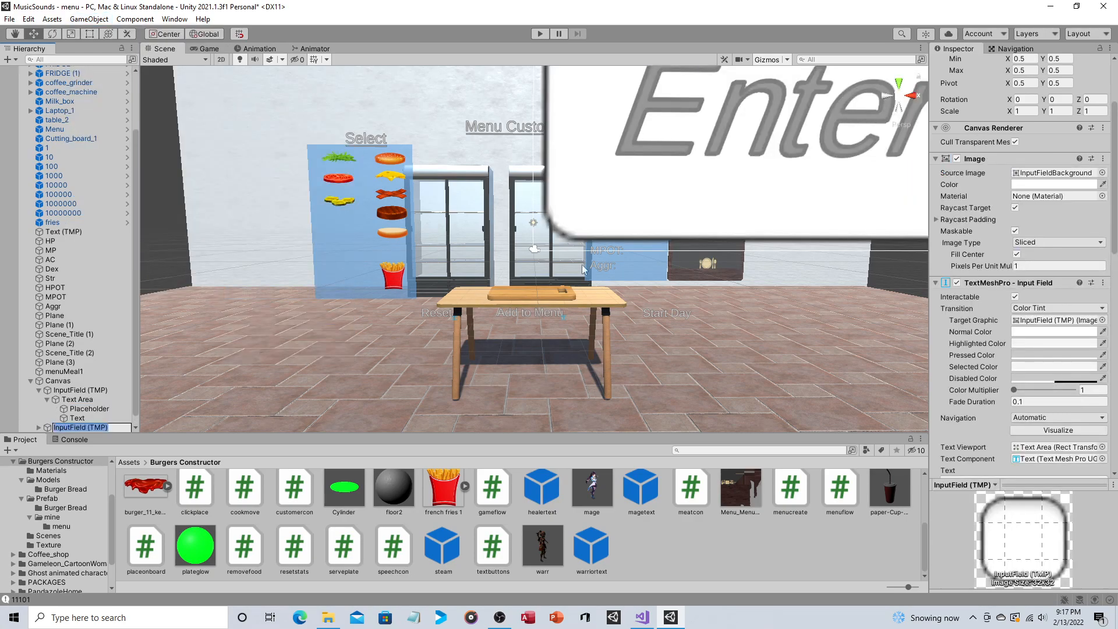
# Step: Play the scene, enter "hufhiughfdu" in the newly added input field, and stop play mode
pyautogui.click(540, 33)
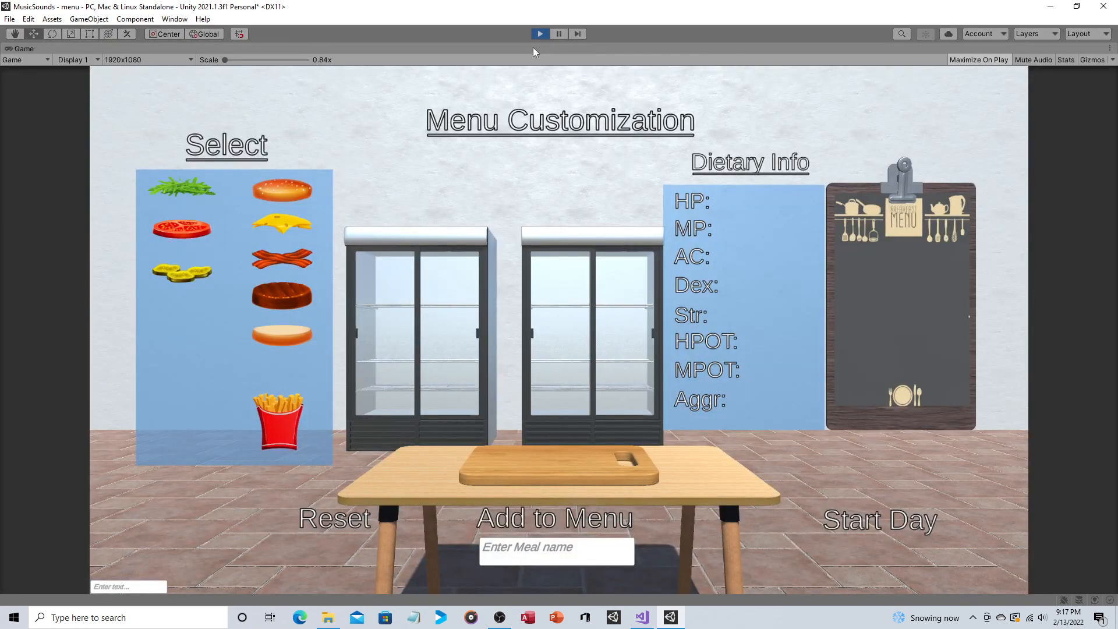
pyautogui.click(137, 587)
pyautogui.write('hufhiughfdu')
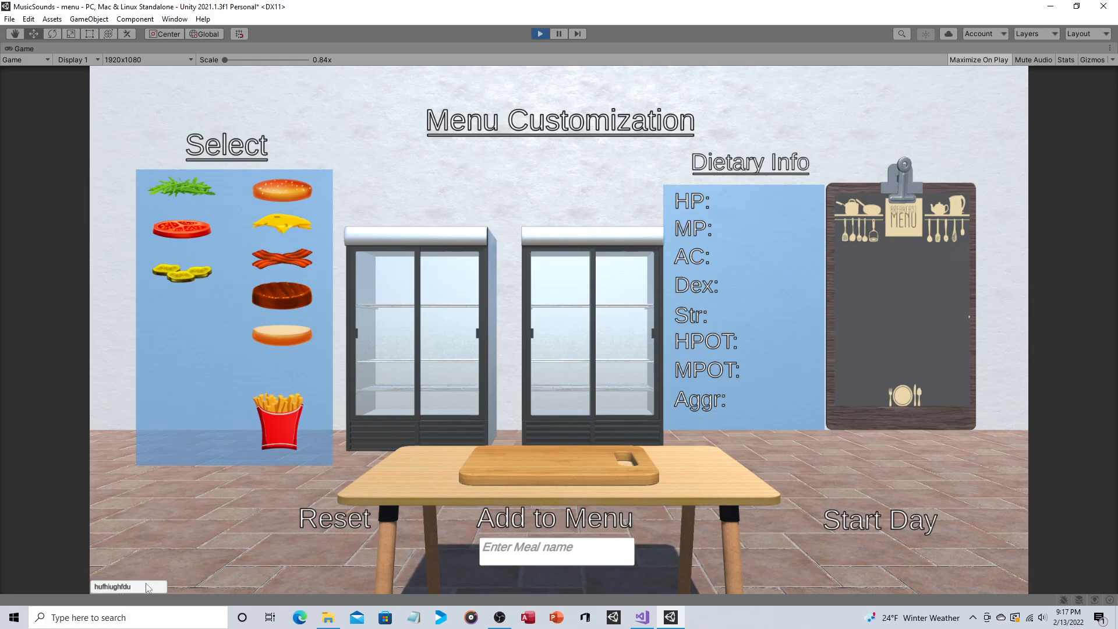
pyautogui.press('Return')
pyautogui.click(542, 34)
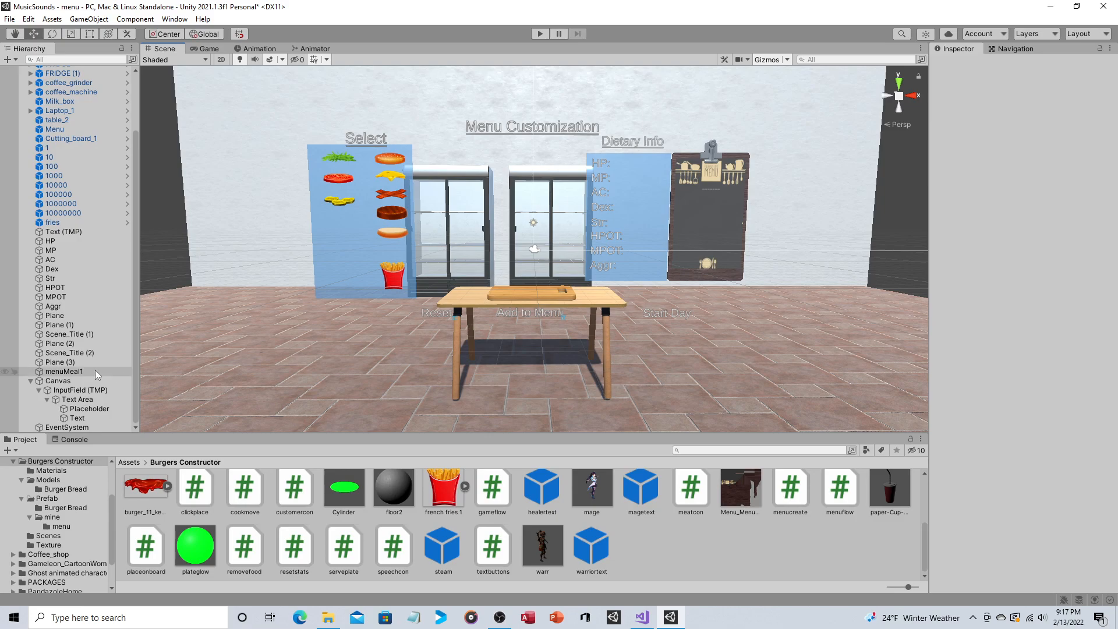
# Step: Switch to Visual Studio and go through the Add to Menu block line by line in textbuttons.cs, down to the menuMealValue[0] assignment
pyautogui.click(642, 617)
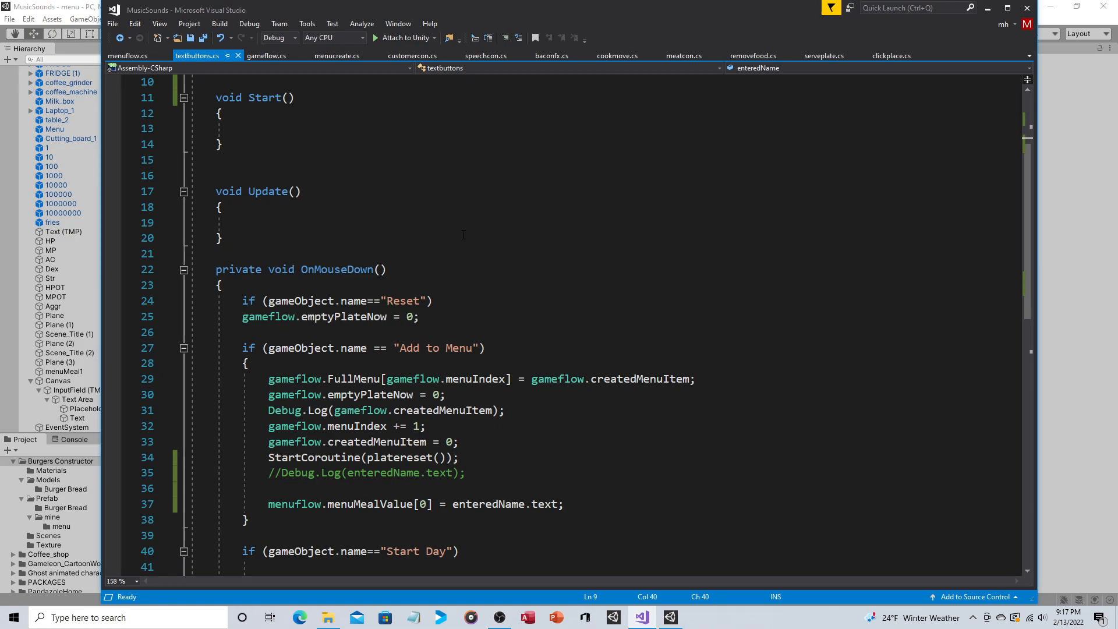
pyautogui.scroll(-2, 463, 234)
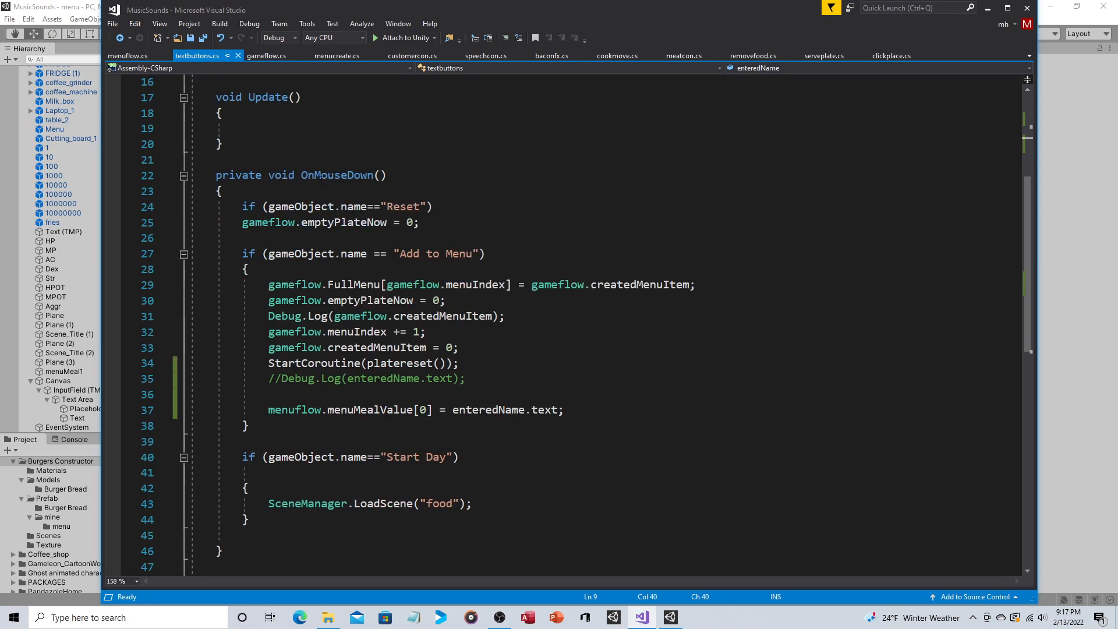
pyautogui.hotkey('alt', 'Tab')
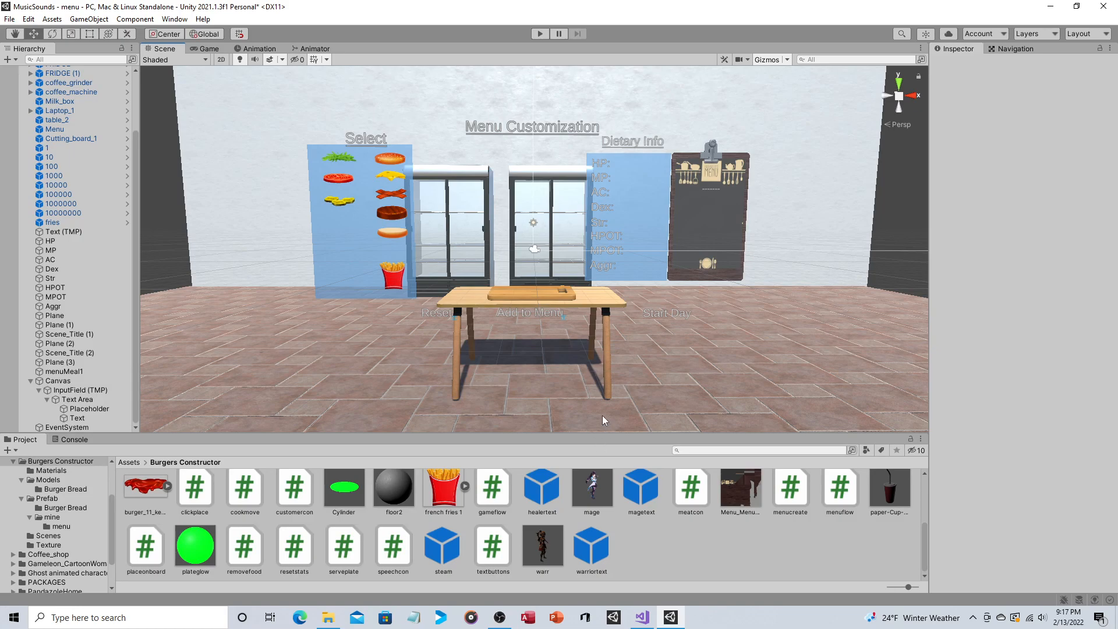
pyautogui.hotkey('alt', 'Tab')
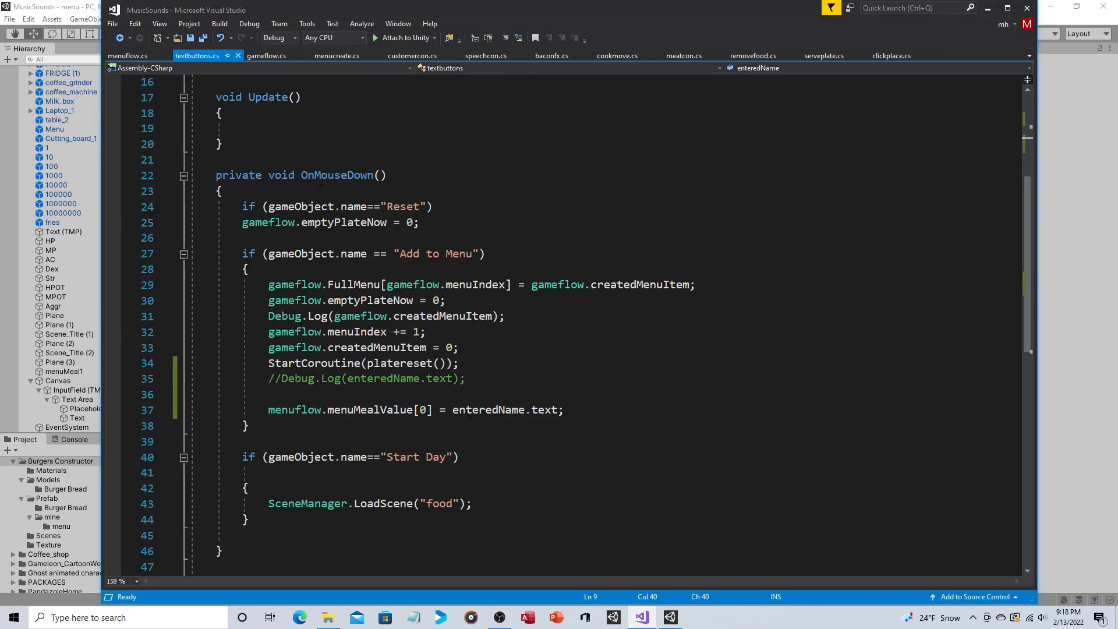
pyautogui.moveTo(472, 254); pyautogui.dragTo(401, 254)
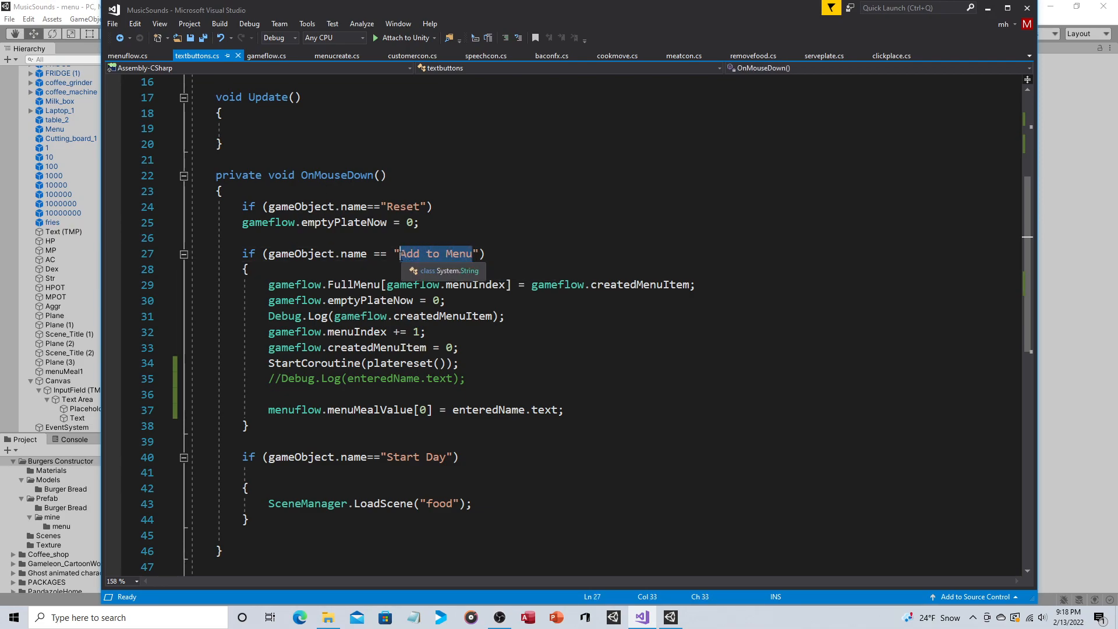
pyautogui.click(270, 284)
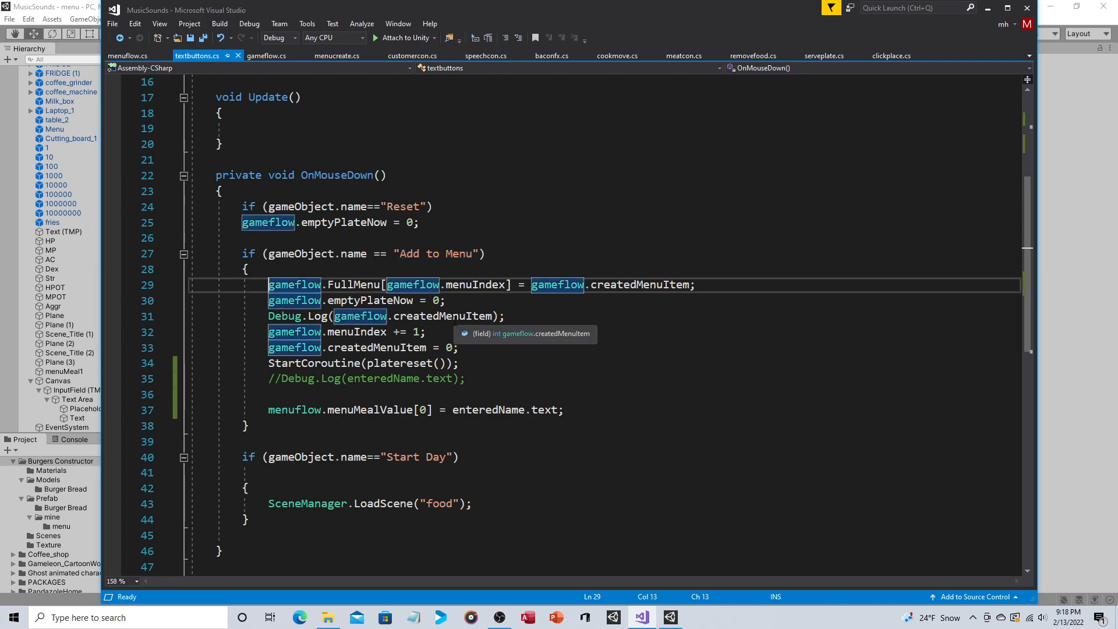
pyautogui.press('Down')
pyautogui.press('Down')
pyautogui.press('Down')
pyautogui.press('Down')
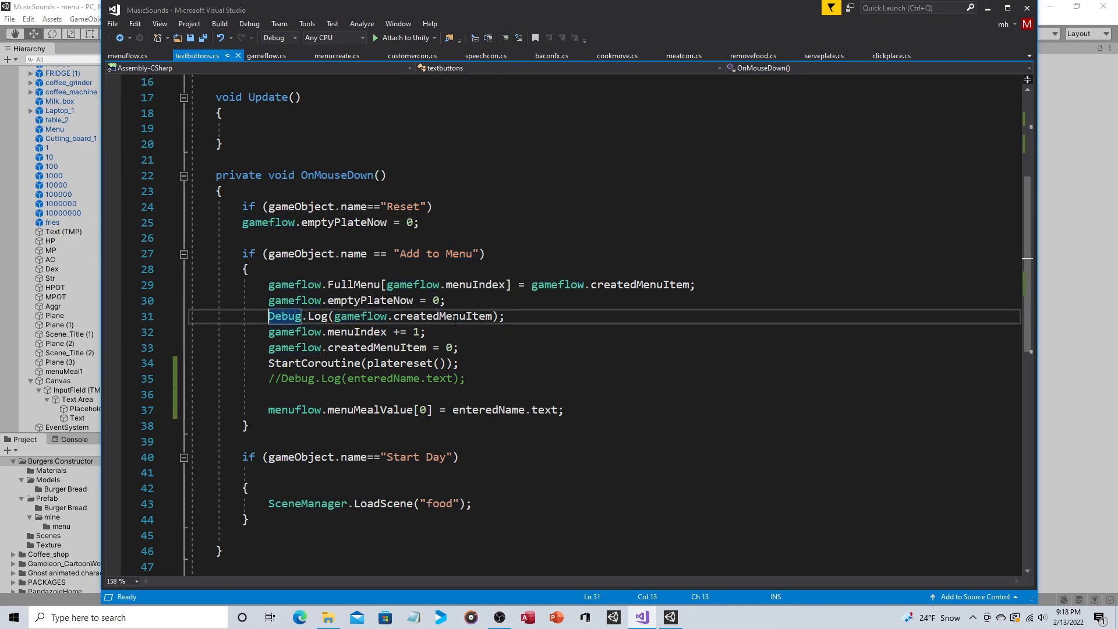
pyautogui.press('Down')
pyautogui.press('Down')
pyautogui.press('Down')
pyautogui.press('Down')
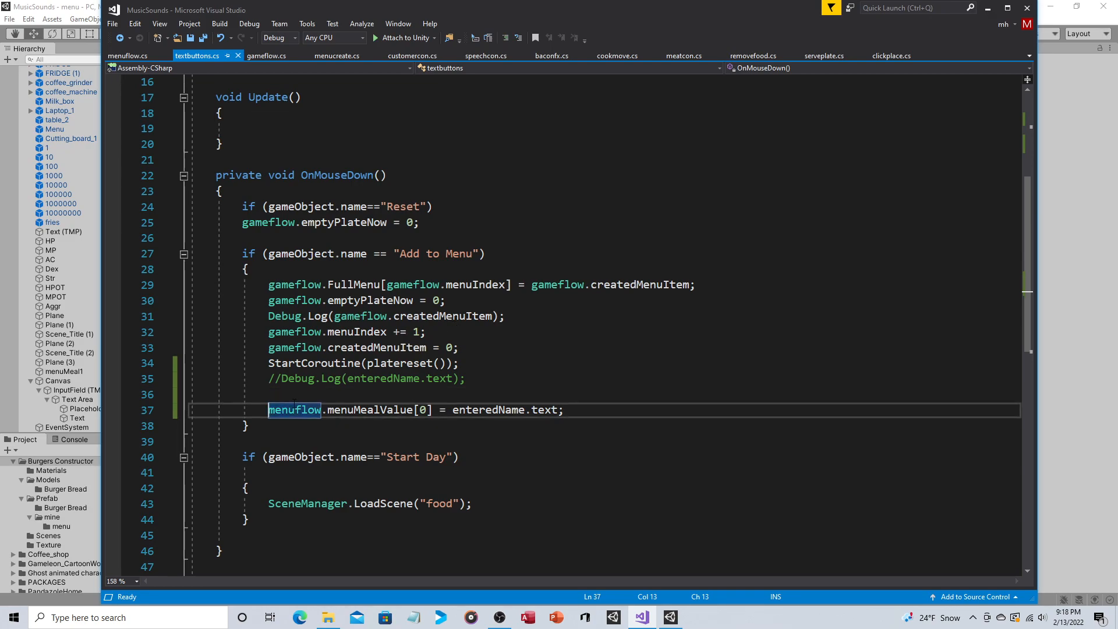
# Step: Glance at menuflow.cs and trace enteredName in textbuttons.cs from its TextMeshProUGUI declaration to its use in the menuMealValue[0] assignment
pyautogui.click(131, 56)
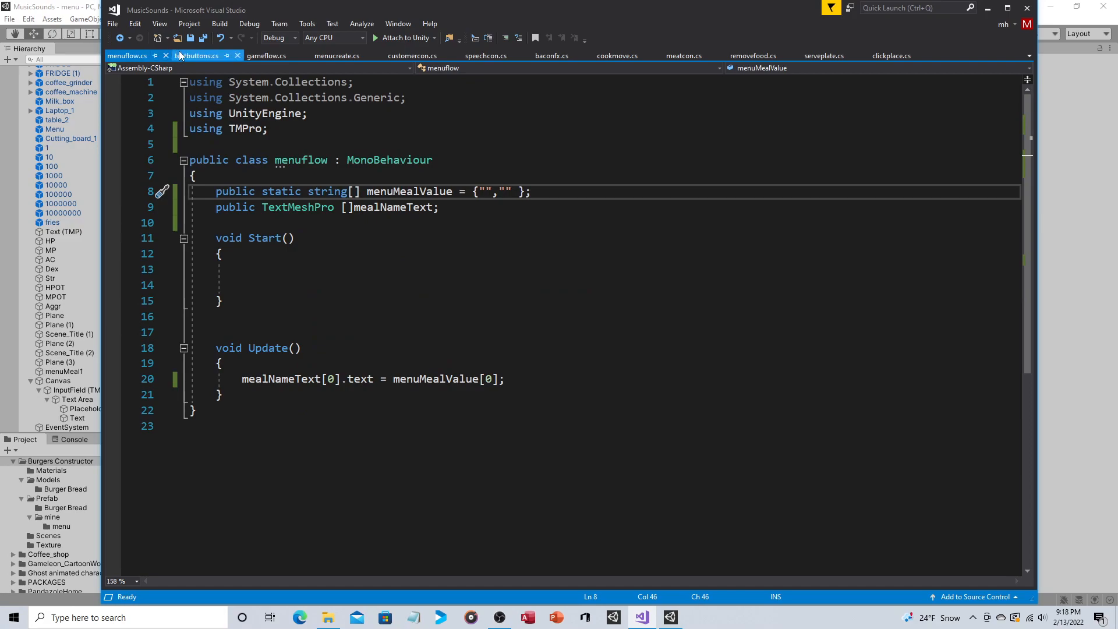
pyautogui.click(197, 56)
pyautogui.moveTo(385, 413)
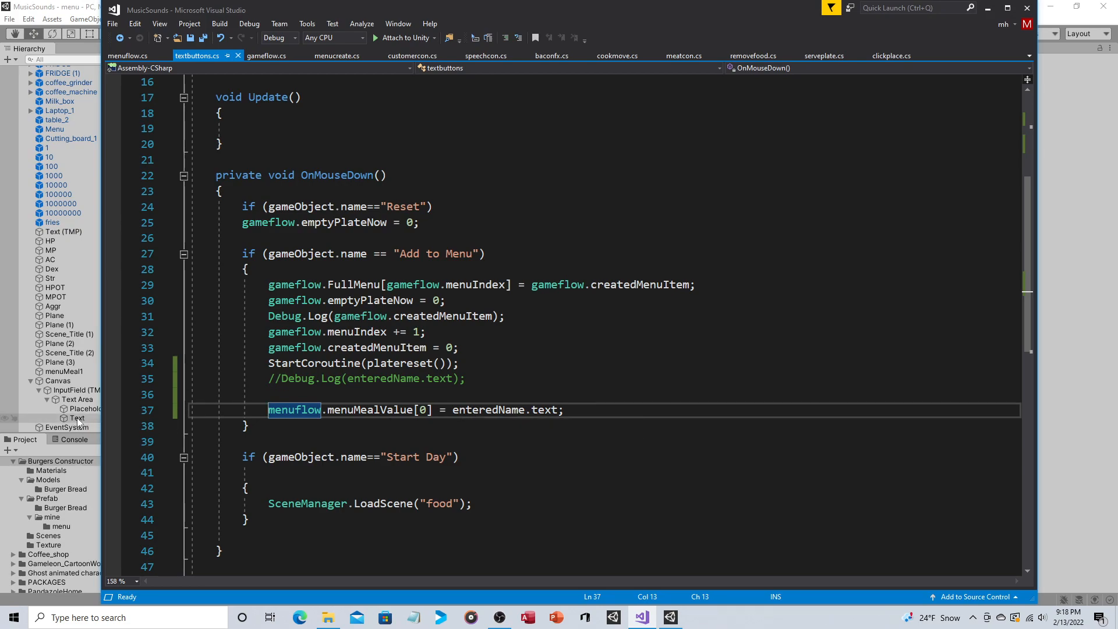
pyautogui.scroll(5, 396, 211)
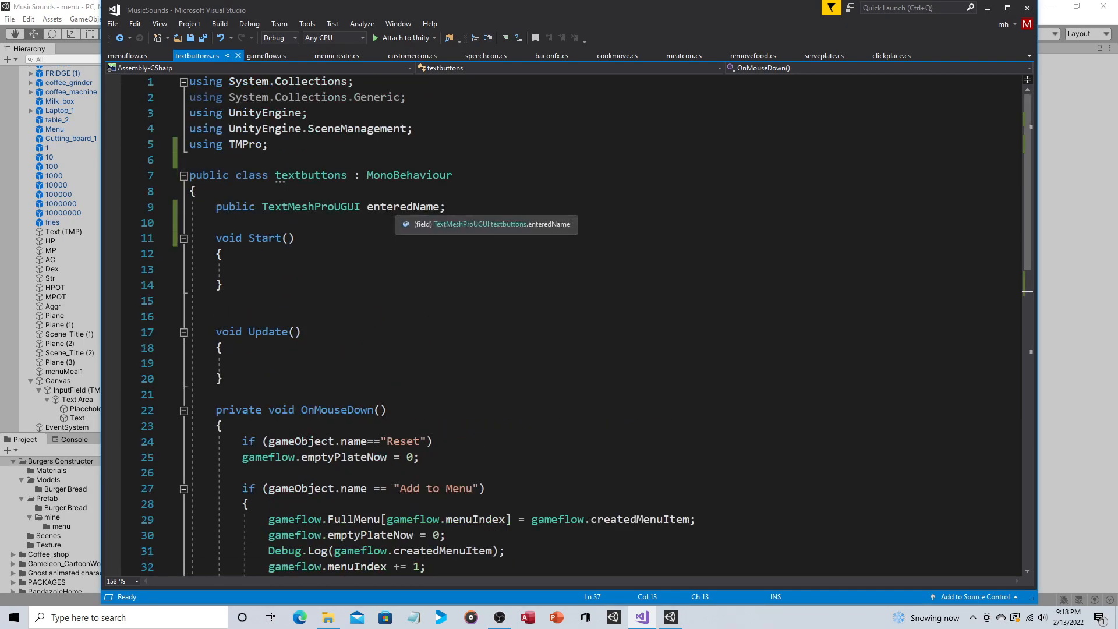
pyautogui.scroll(-7, 396, 212)
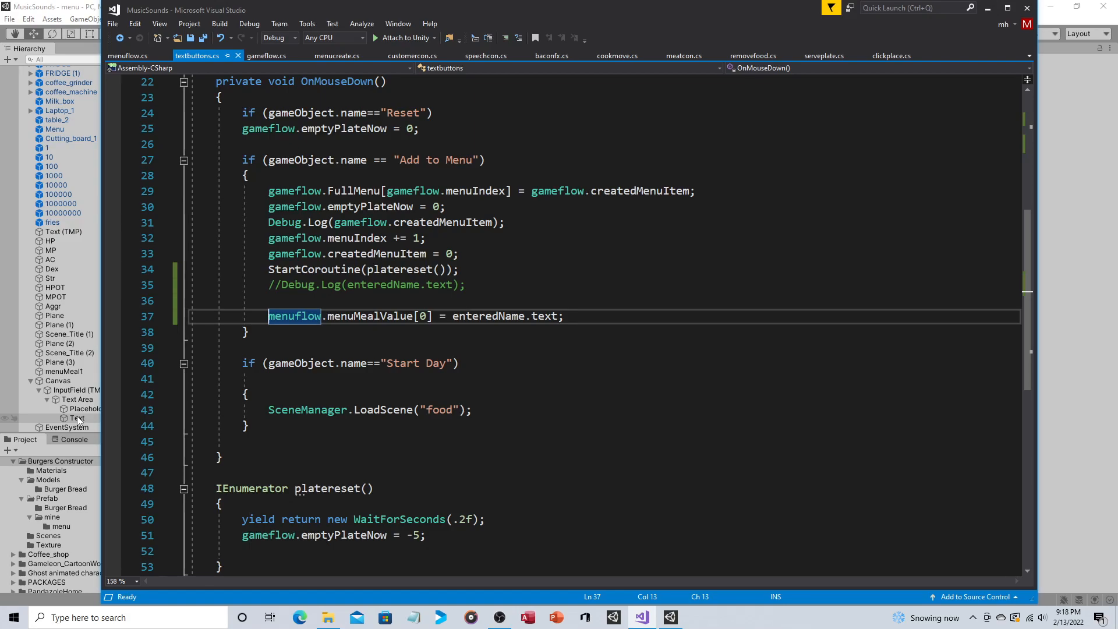
pyautogui.moveTo(378, 316)
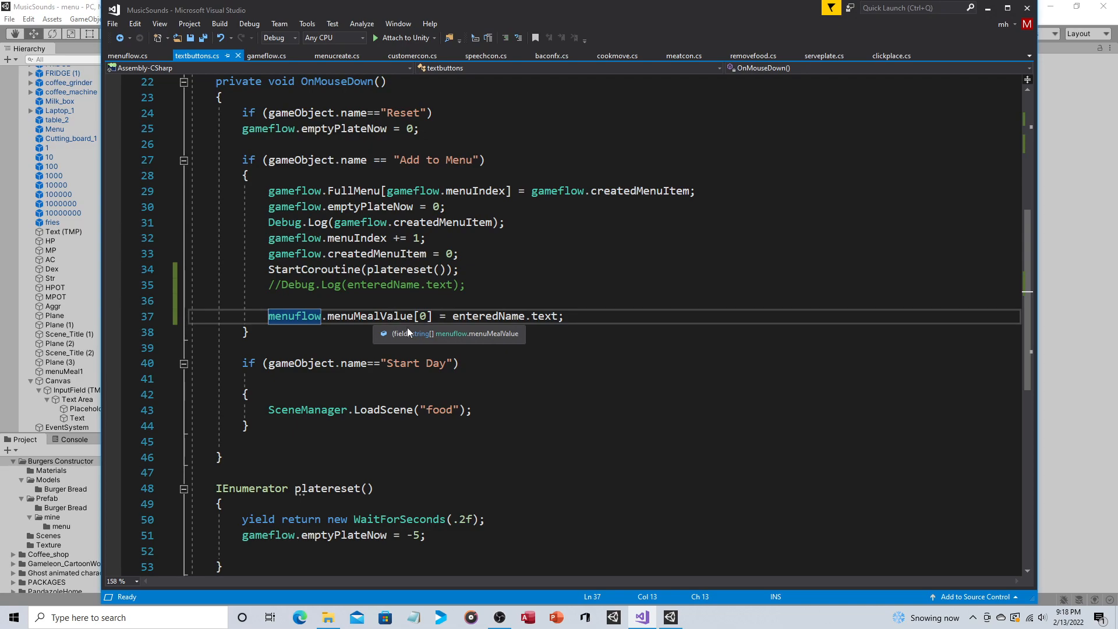
# Step: Examine the static menuMealValue string array in menuflow.cs and return to the assignment in textbuttons.cs
pyautogui.click(128, 55)
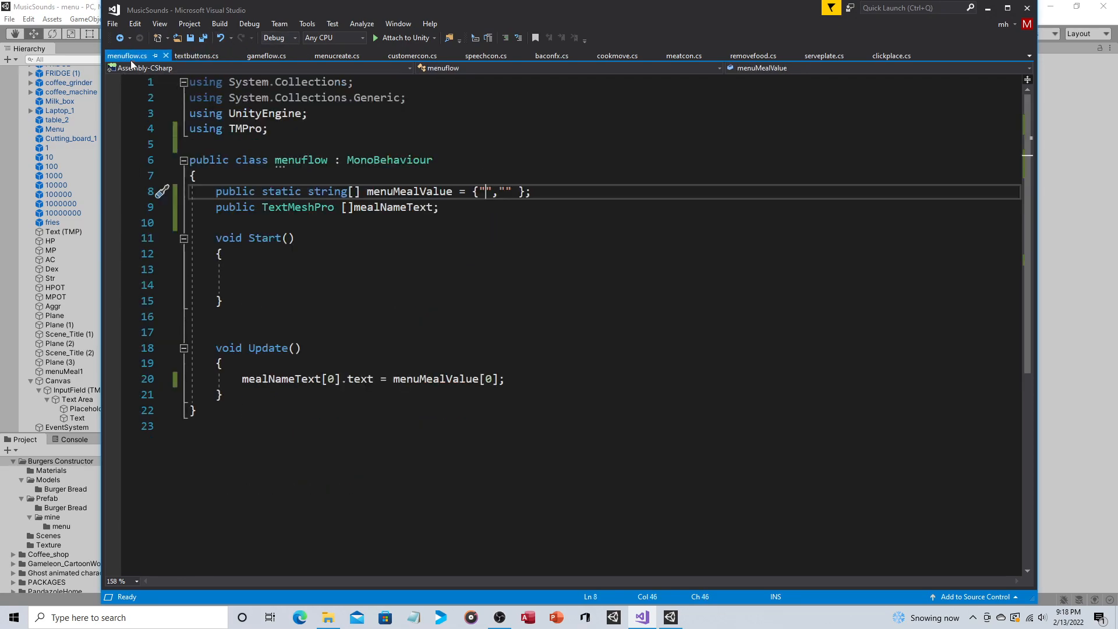
pyautogui.moveTo(504, 194)
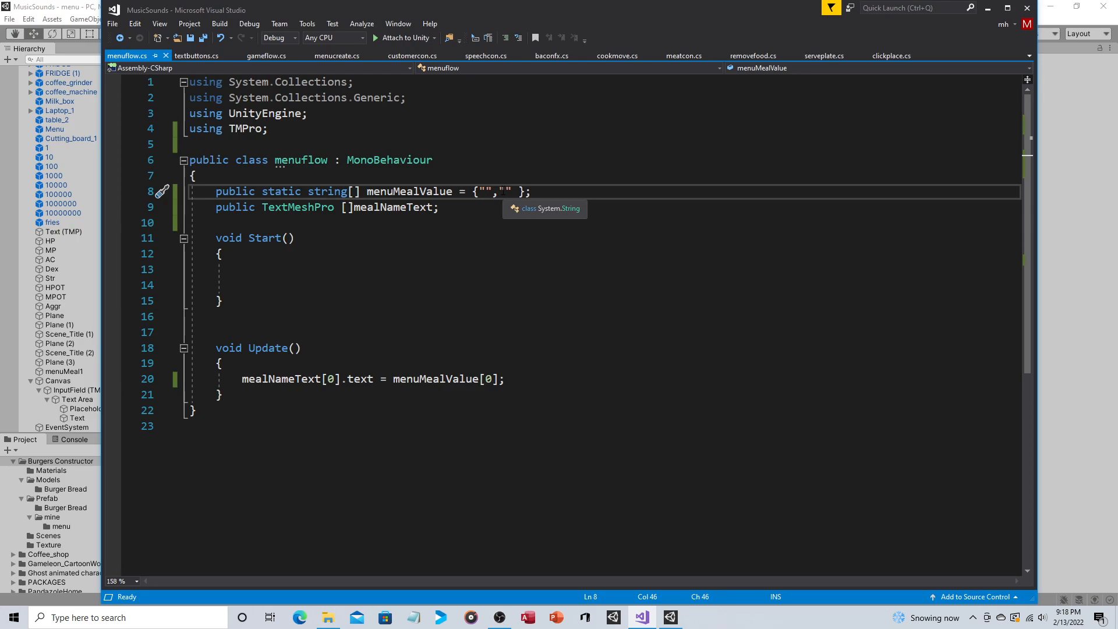
pyautogui.click(197, 57)
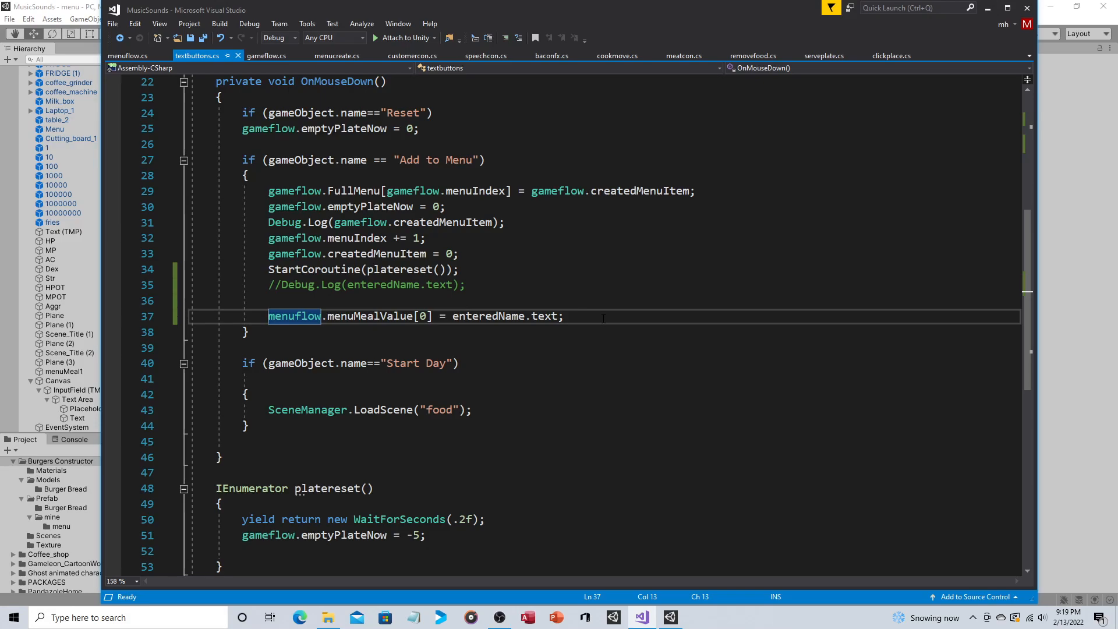
# Step: Switch to Unity and inspect the Add to Menu text, the Menu clipboard with its Menuflow script, and the menuMeal1 text
pyautogui.click(72, 7)
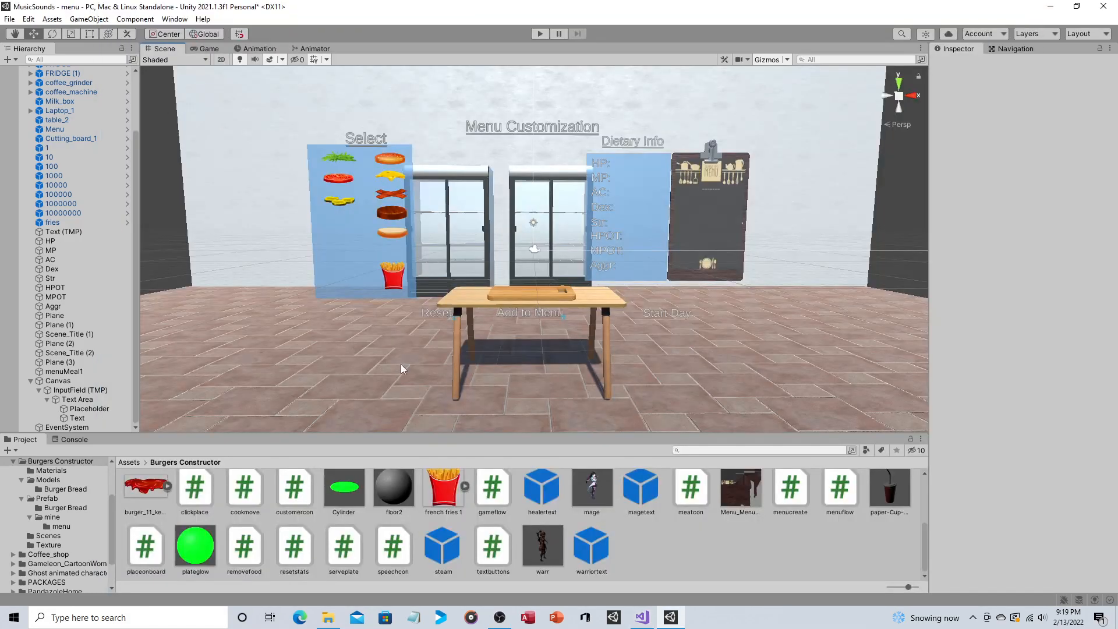
pyautogui.click(520, 312)
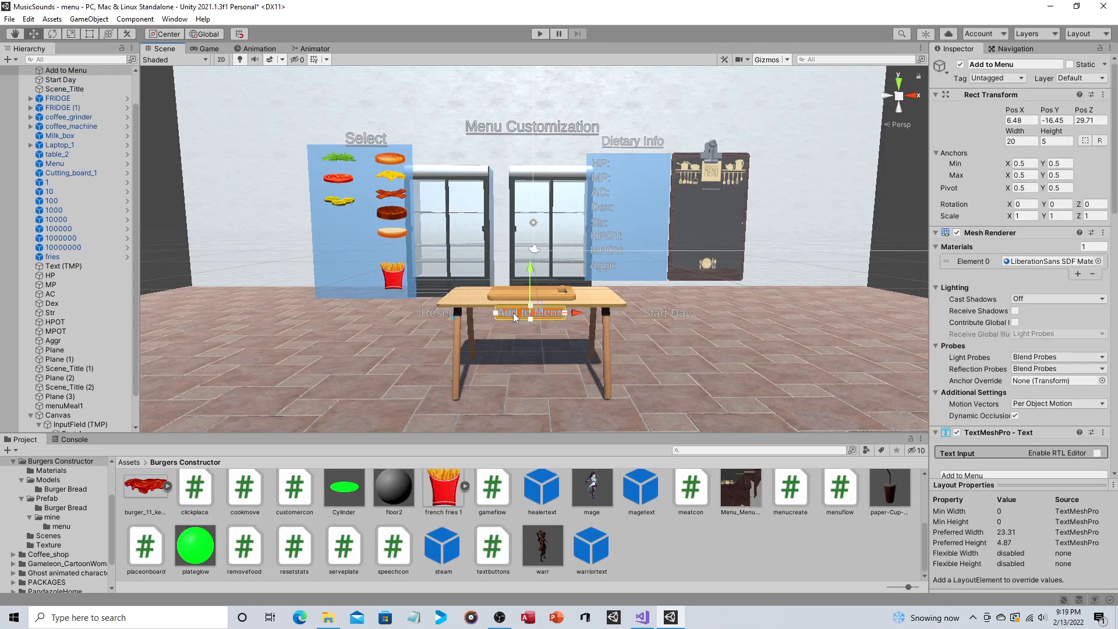
pyautogui.scroll(-3, 90, 313)
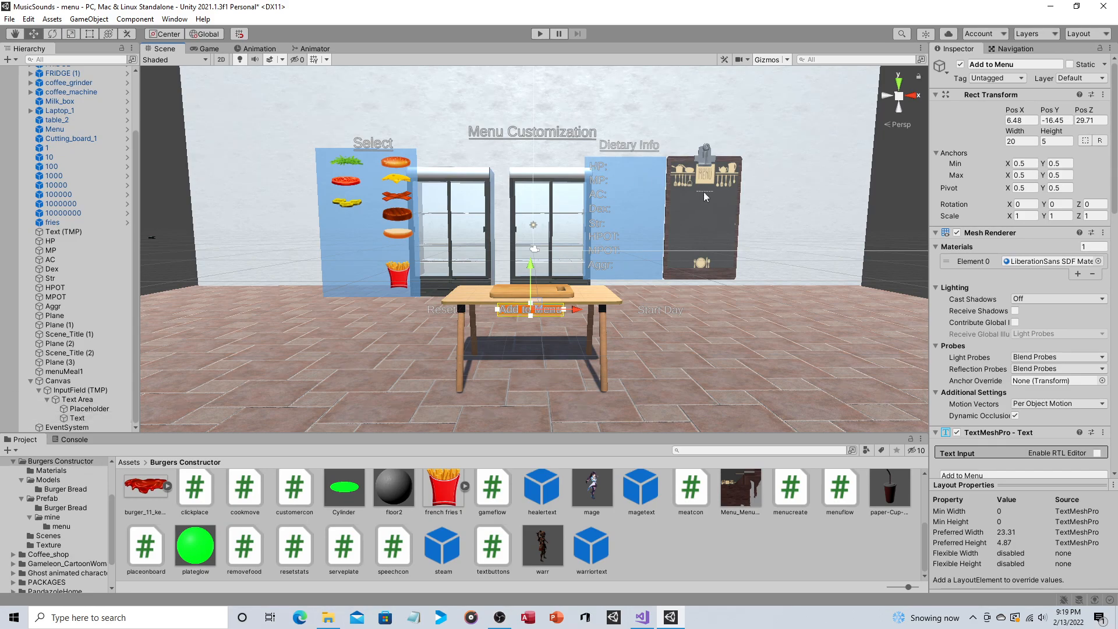
pyautogui.click(732, 215)
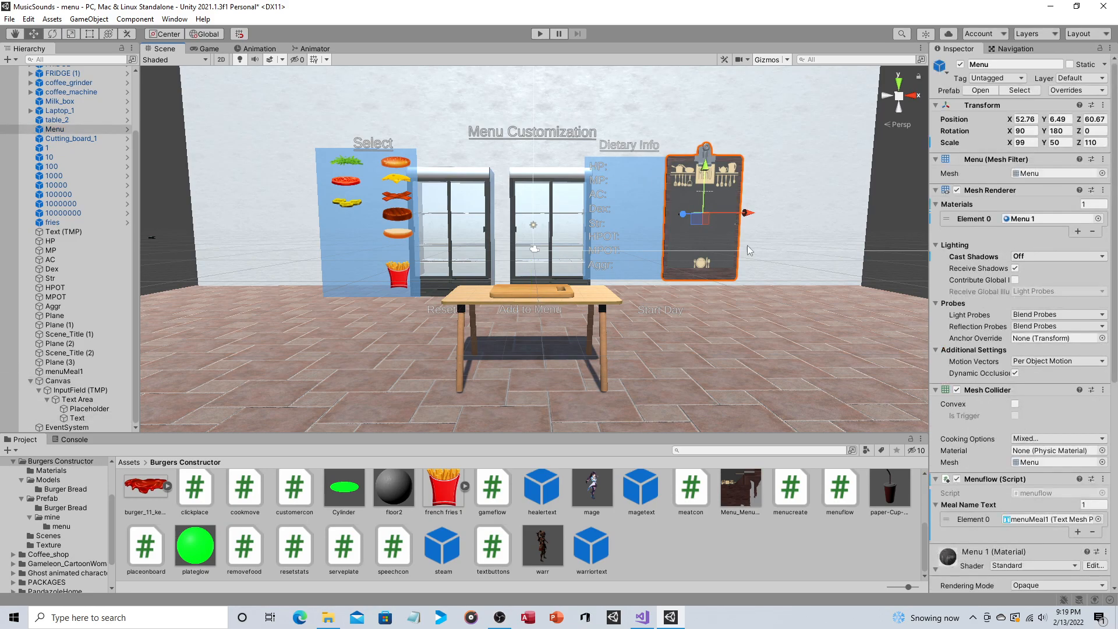
pyautogui.click(701, 193)
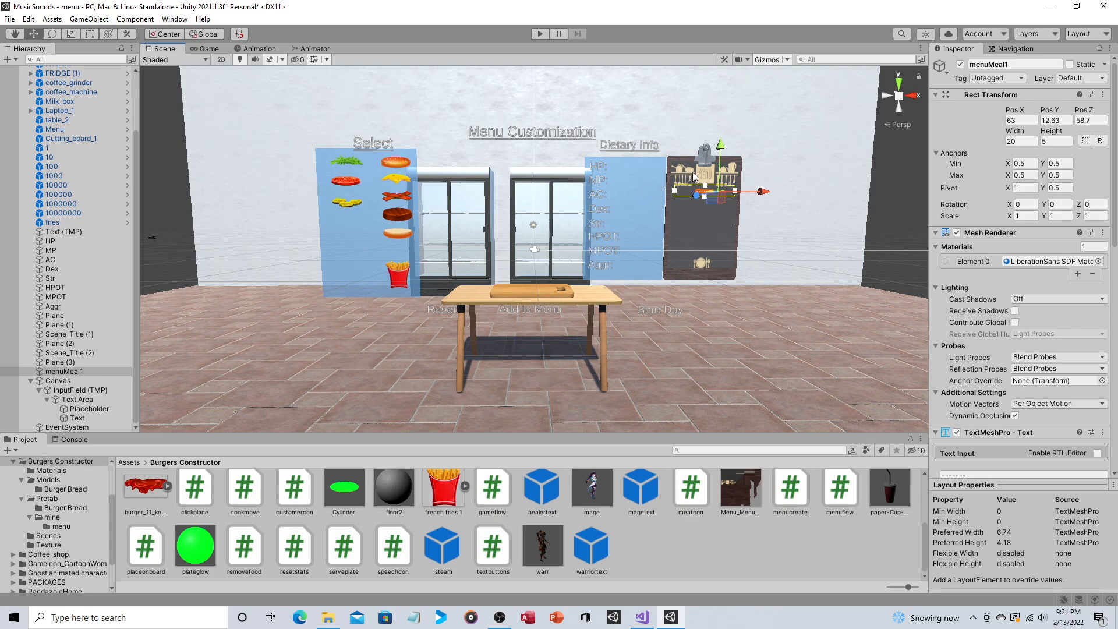
# Step: Select the Aggr text in the scene's Dietary Info list
pyautogui.scroll(3, 683, 253)
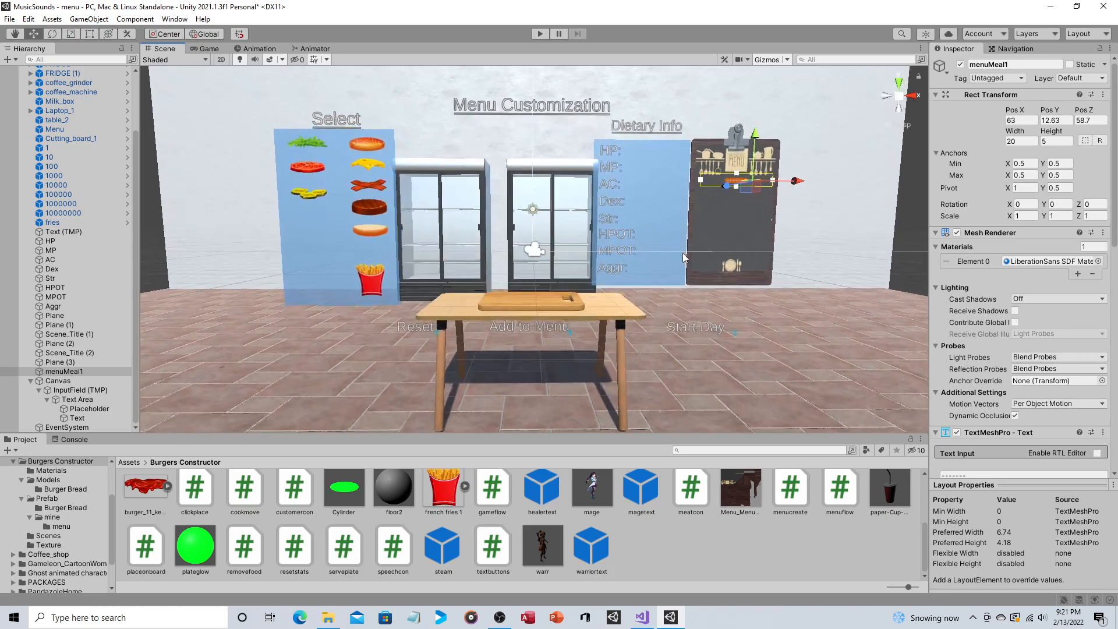
pyautogui.scroll(4, 682, 253)
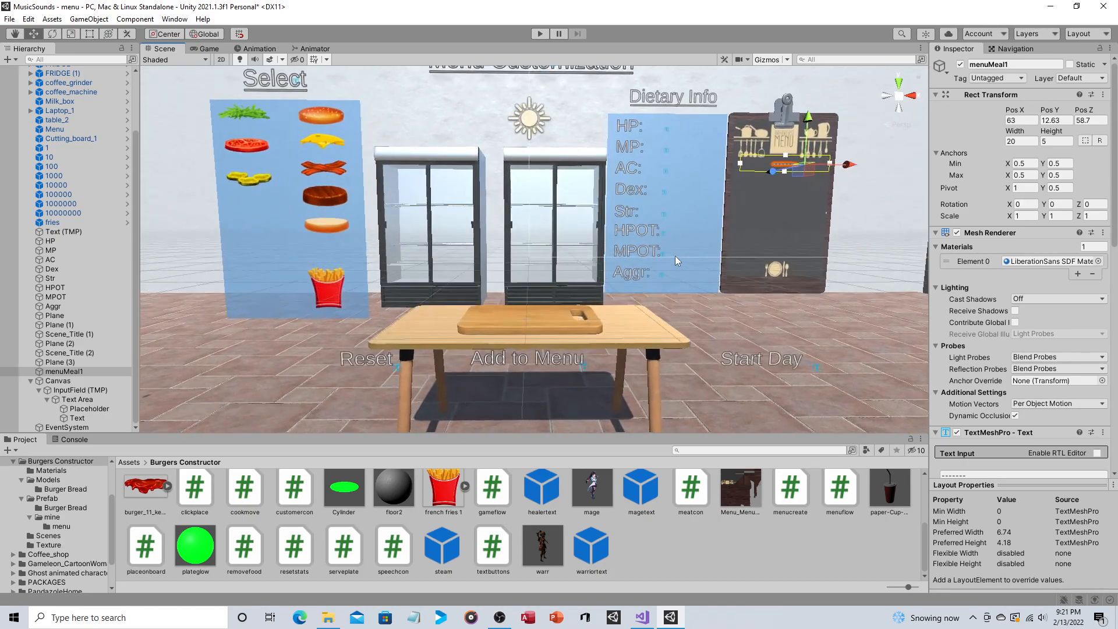
pyautogui.click(660, 266)
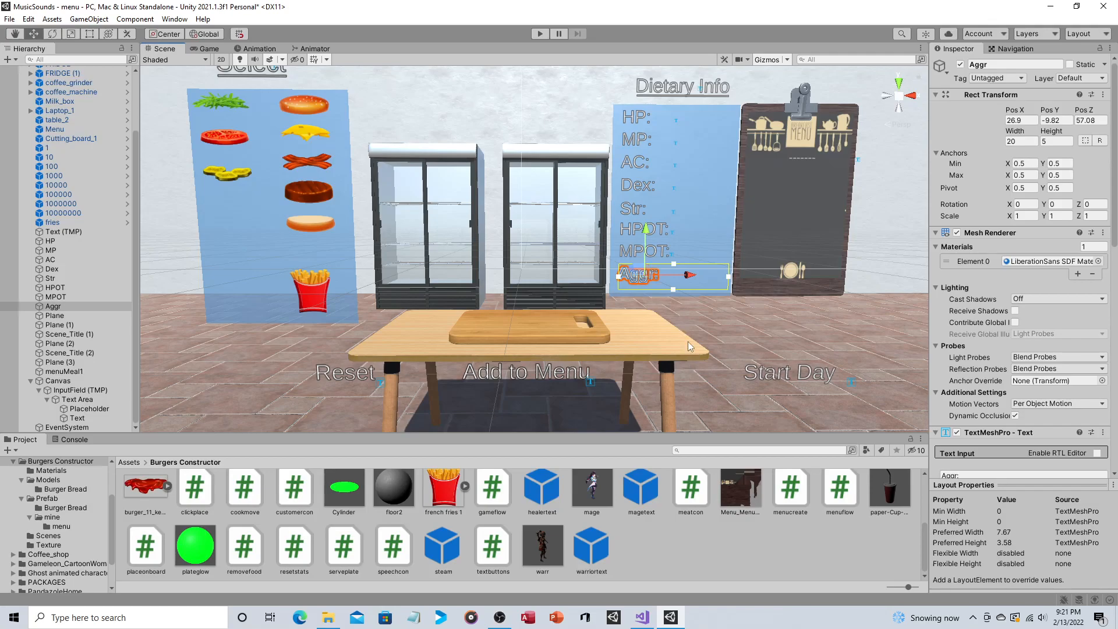